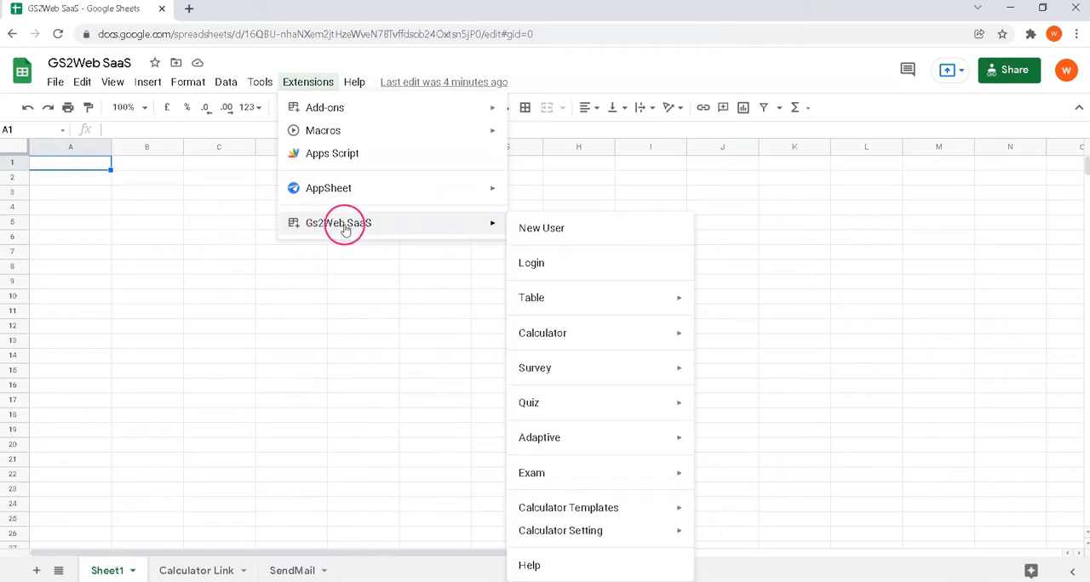
Create a new Gs2Web SaaS calculator named DemoCal with 4 input fields and a graph
{"action": "mouse_move", "coordinate": [537, 334]}
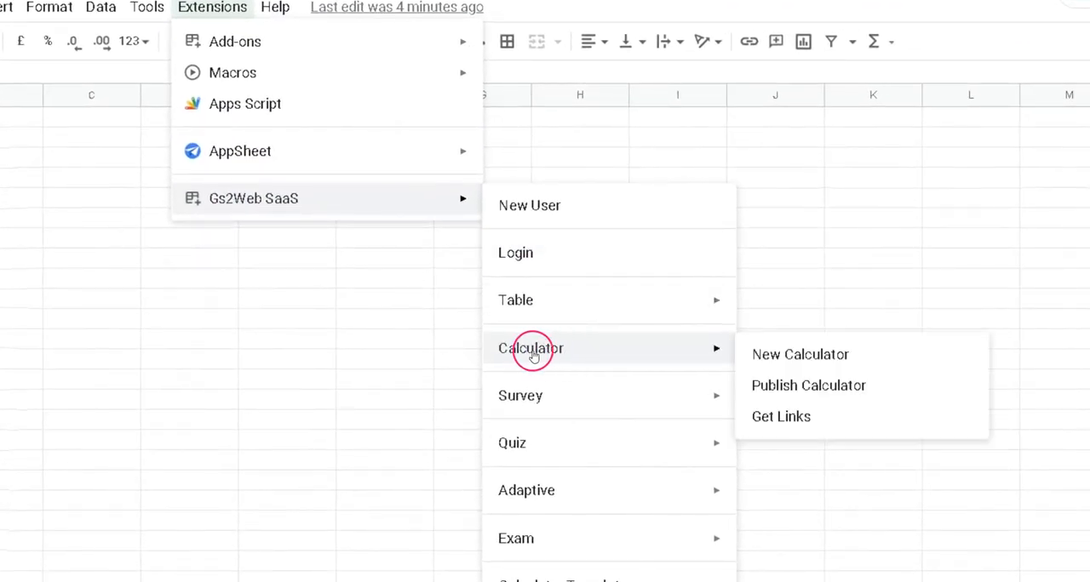
{"action": "left_click", "coordinate": [806, 358]}
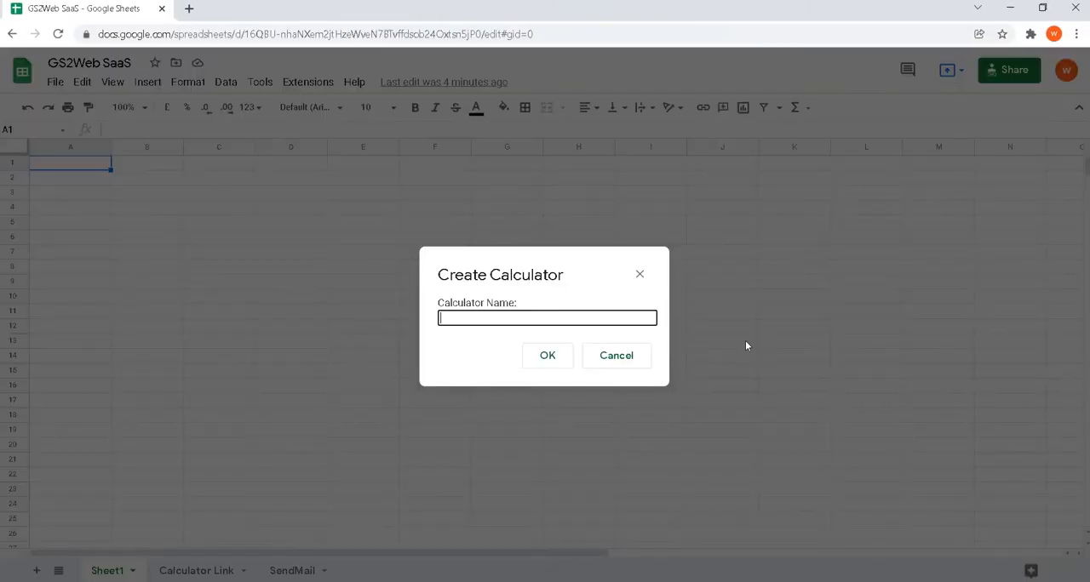
{"action": "type", "text": "DemoCal"}
{"action": "left_click_drag", "start_coordinate": [383, 332], "coordinate": [442, 329]}
{"action": "left_click", "coordinate": [522, 390]}
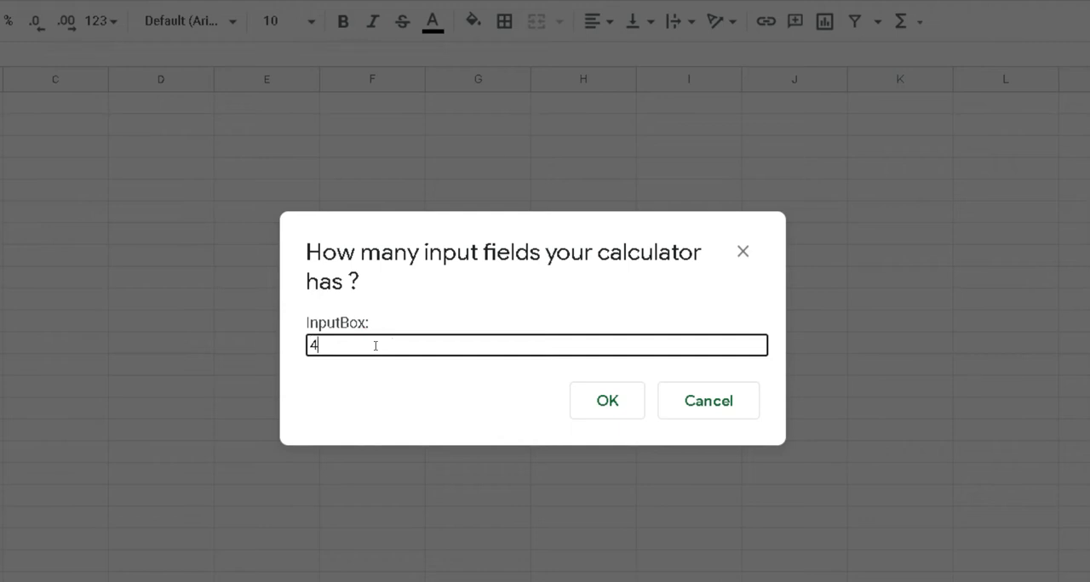
{"action": "left_click", "coordinate": [601, 404]}
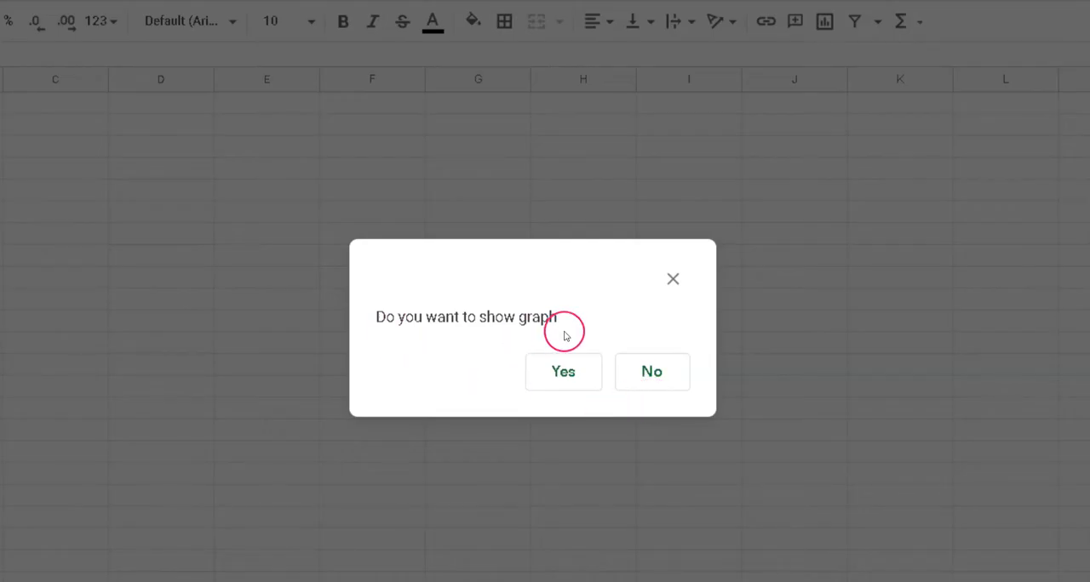
{"action": "left_click", "coordinate": [562, 370]}
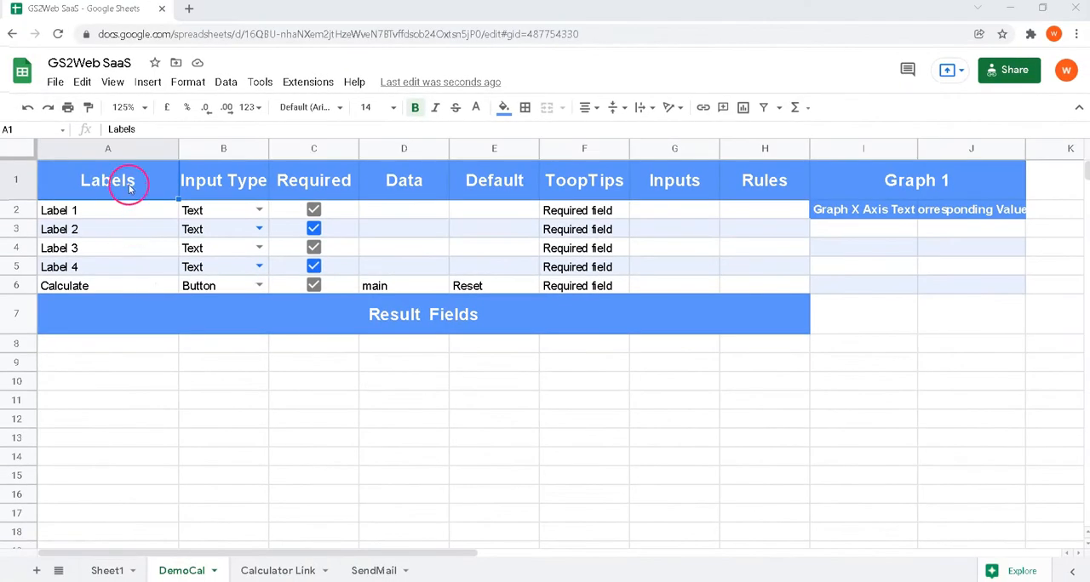
Examine the DemoCal sheet's layout, from the Labels to Rules columns through the Graph 1 columns and the adjacent columns K and L
{"action": "left_click_drag", "start_coordinate": [126, 211], "coordinate": [93, 396]}
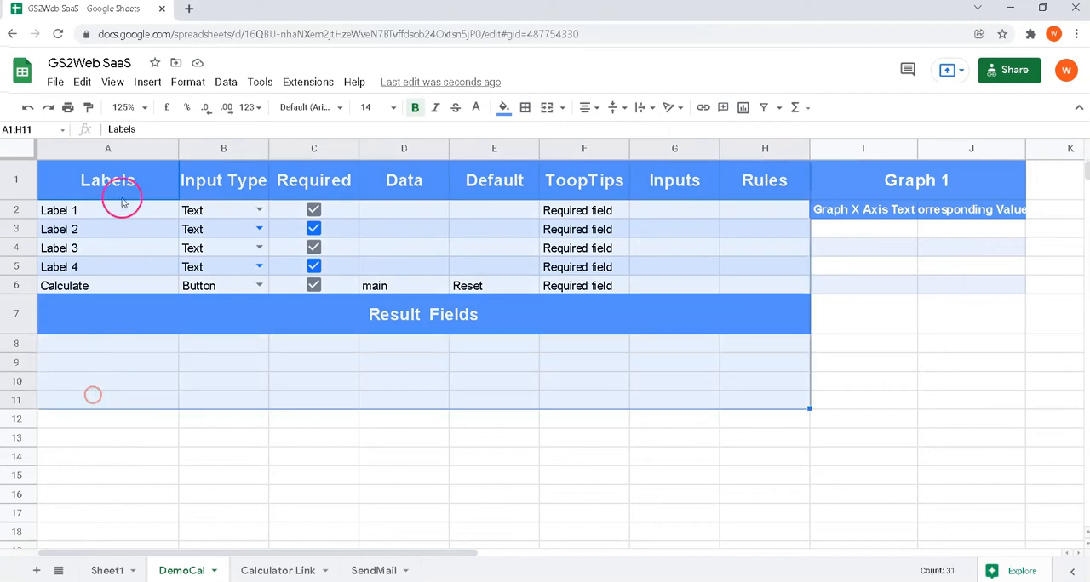
{"action": "left_click", "coordinate": [125, 147]}
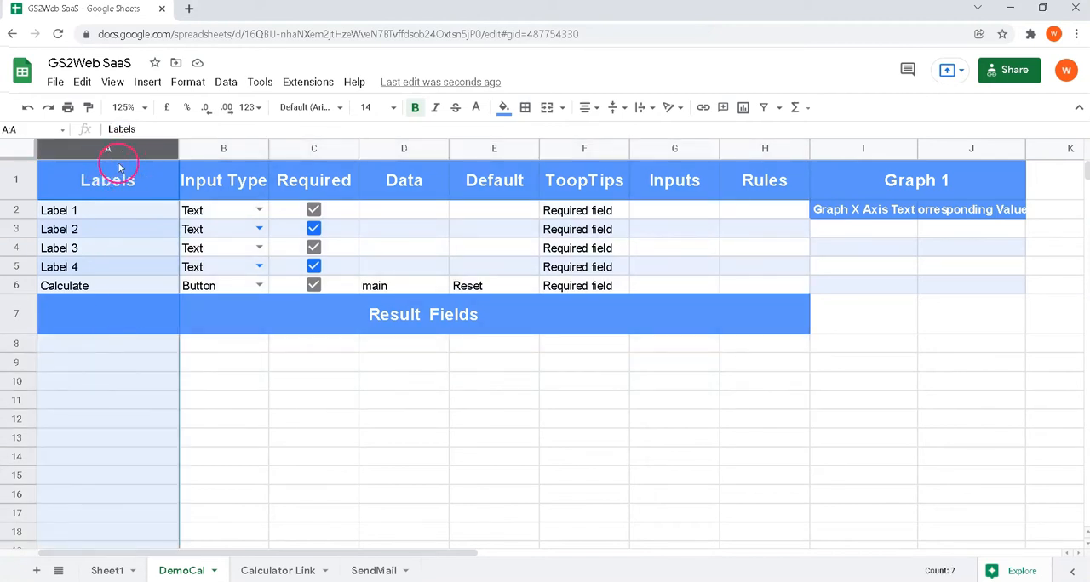
{"action": "left_click", "coordinate": [753, 149]}
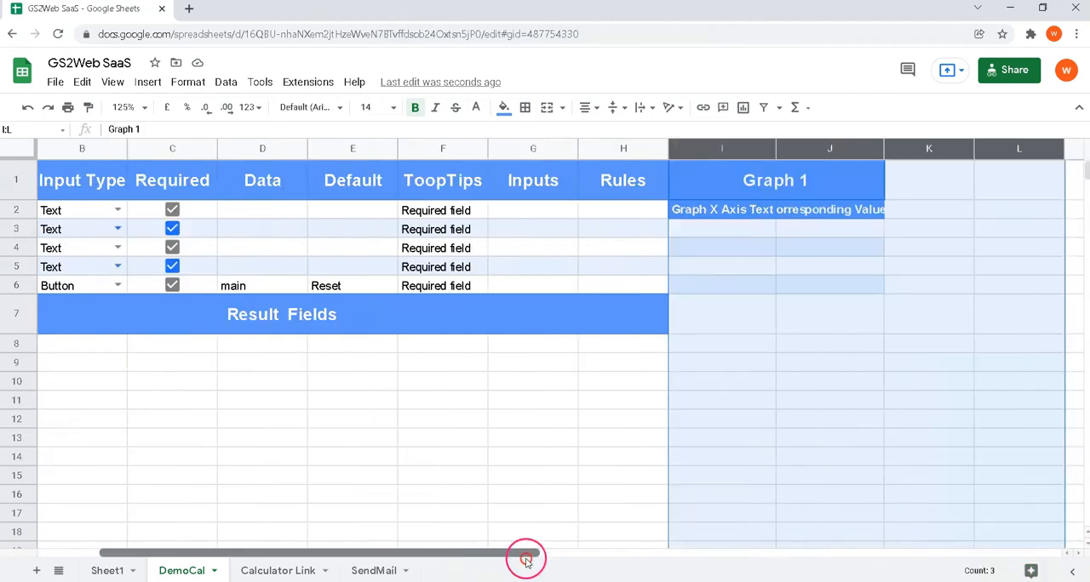
{"action": "left_click_drag", "start_coordinate": [525, 558], "coordinate": [606, 564]}
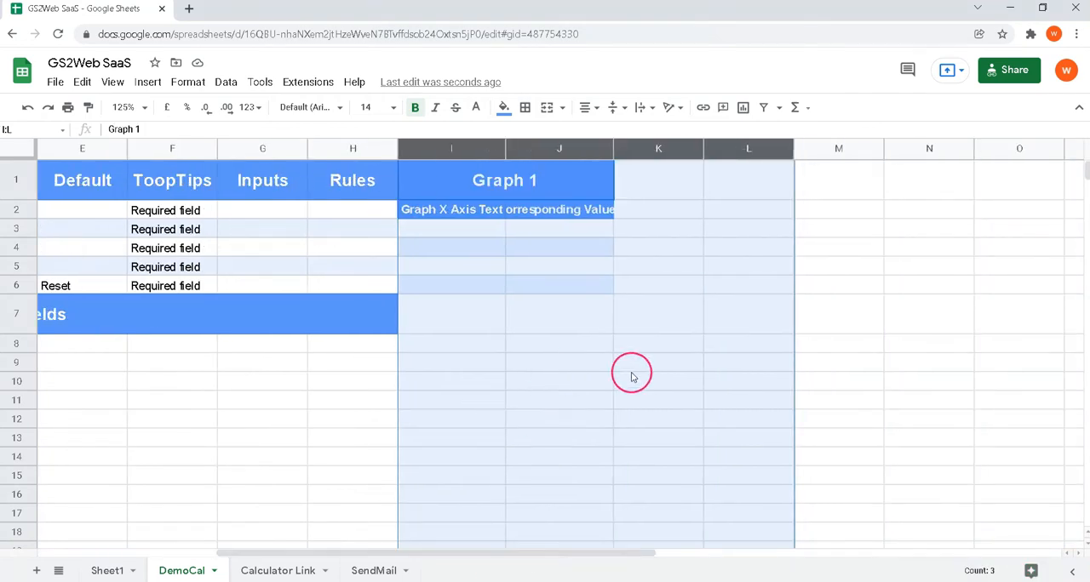
{"action": "left_click", "coordinate": [534, 183]}
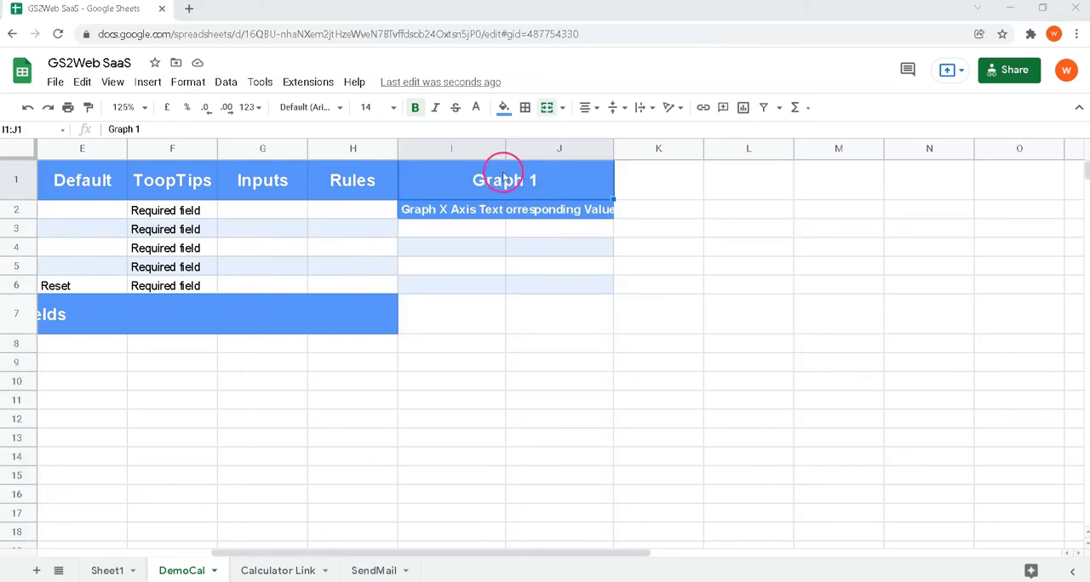
{"action": "left_click", "coordinate": [558, 146]}
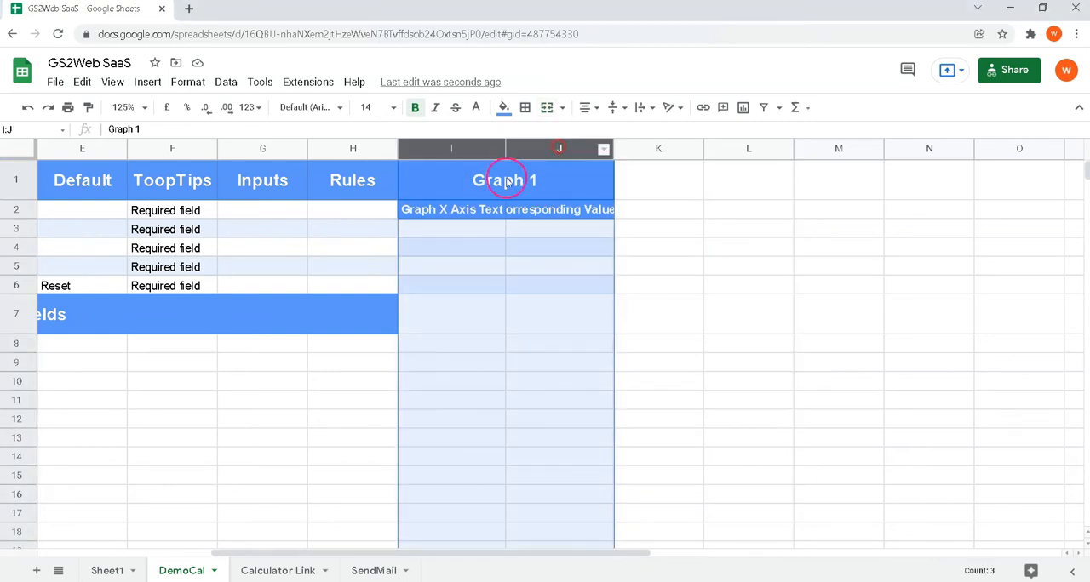
{"action": "left_click", "coordinate": [659, 149]}
{"action": "left_click", "coordinate": [773, 146], "text": "shift"}
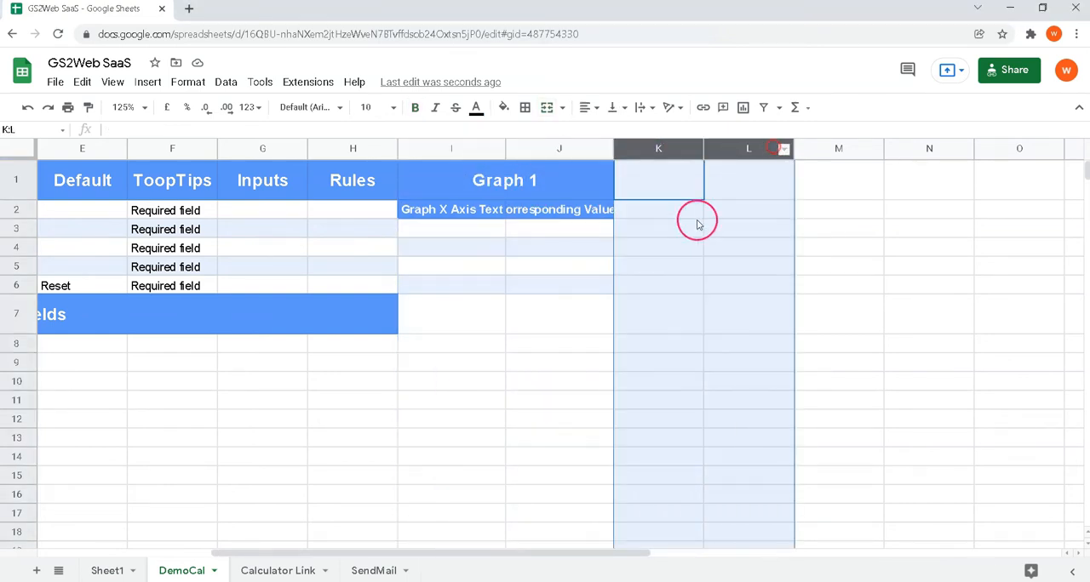
{"action": "left_click", "coordinate": [470, 153]}
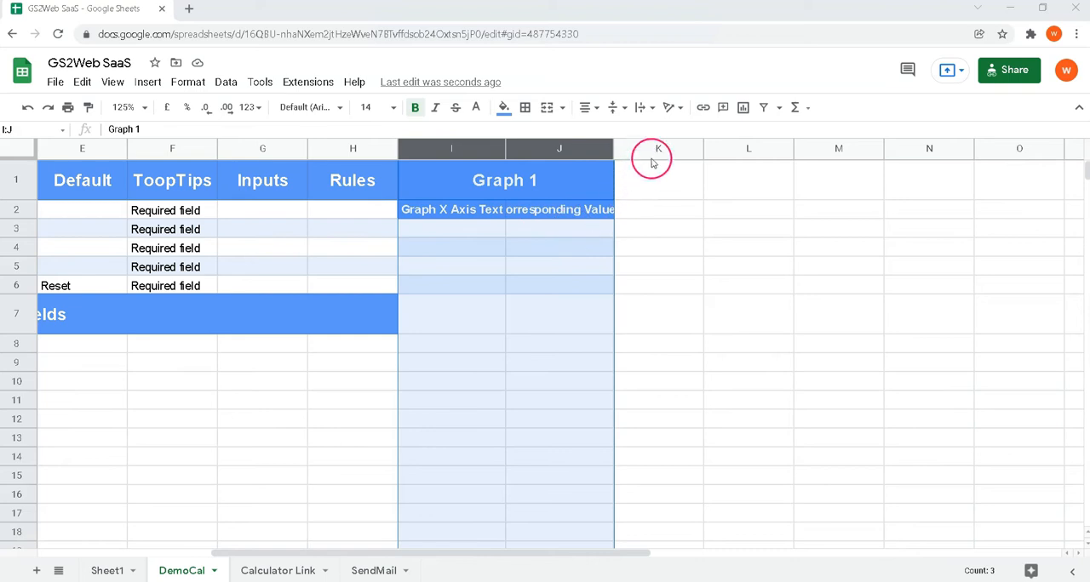
{"action": "left_click_drag", "start_coordinate": [694, 149], "coordinate": [738, 149]}
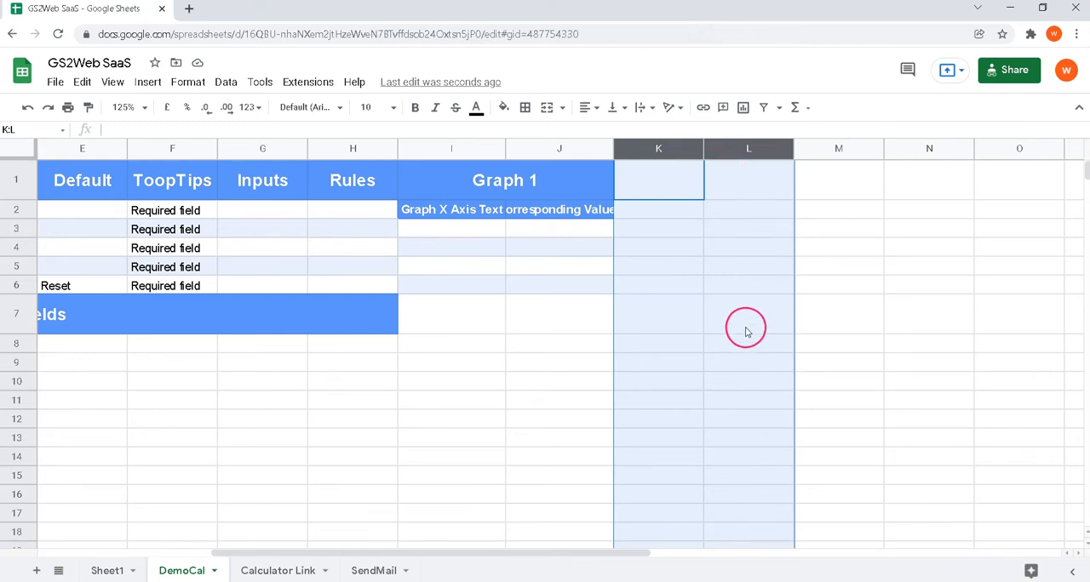
{"action": "left_click_drag", "start_coordinate": [632, 159], "coordinate": [739, 163]}
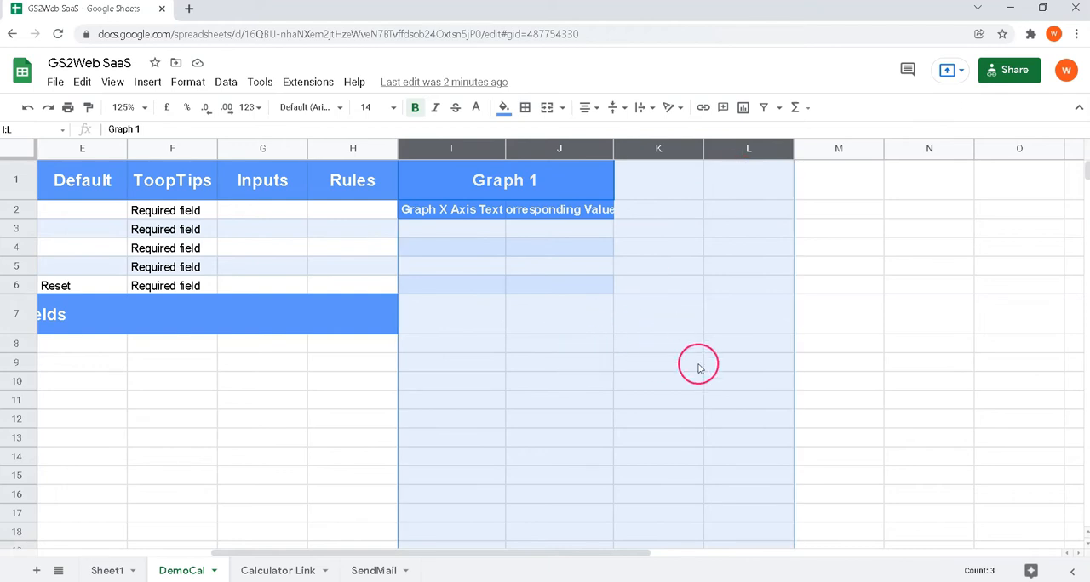
{"action": "left_click_drag", "start_coordinate": [128, 184], "coordinate": [785, 205]}
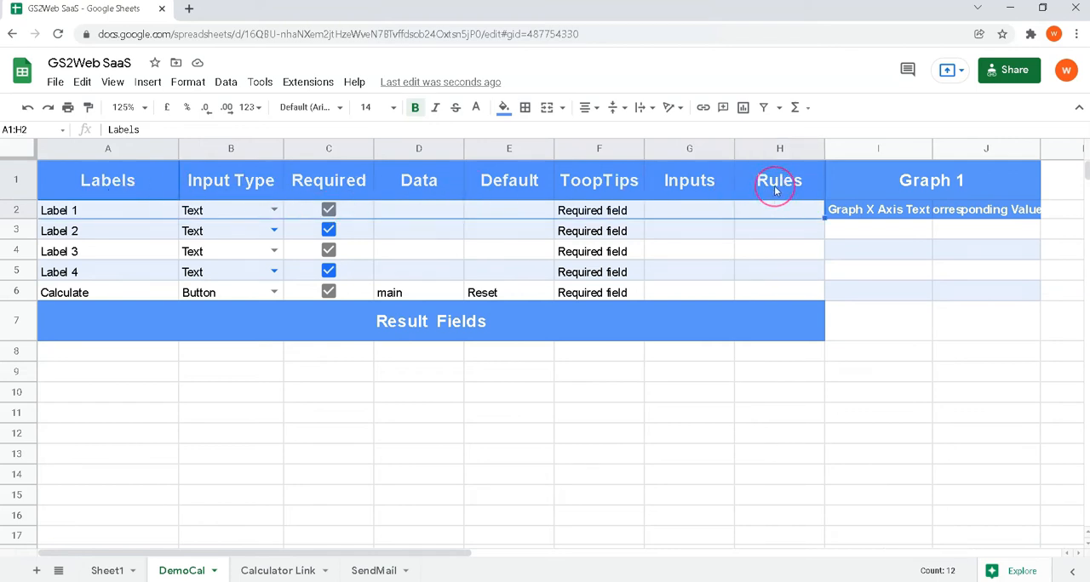
Replace the four placeholder labels in A2:A5 with the copied labels Principal Amount, Rate of Interest, Months and Years
{"action": "left_click", "coordinate": [106, 148]}
{"action": "left_click_drag", "start_coordinate": [96, 213], "coordinate": [94, 272]}
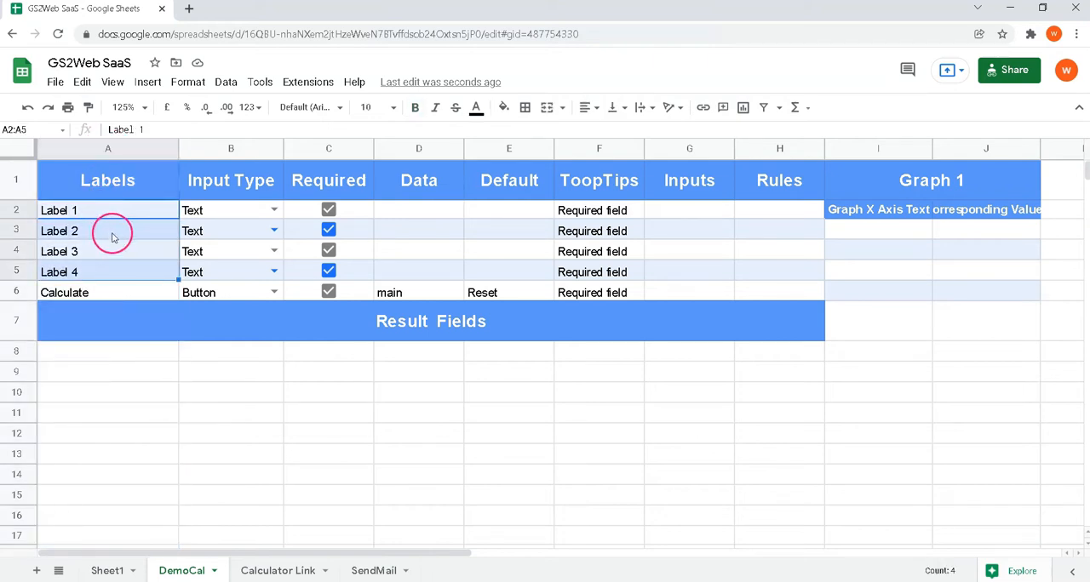
{"action": "type", "text": "Principal Amount Rate of Interest Months Years"}
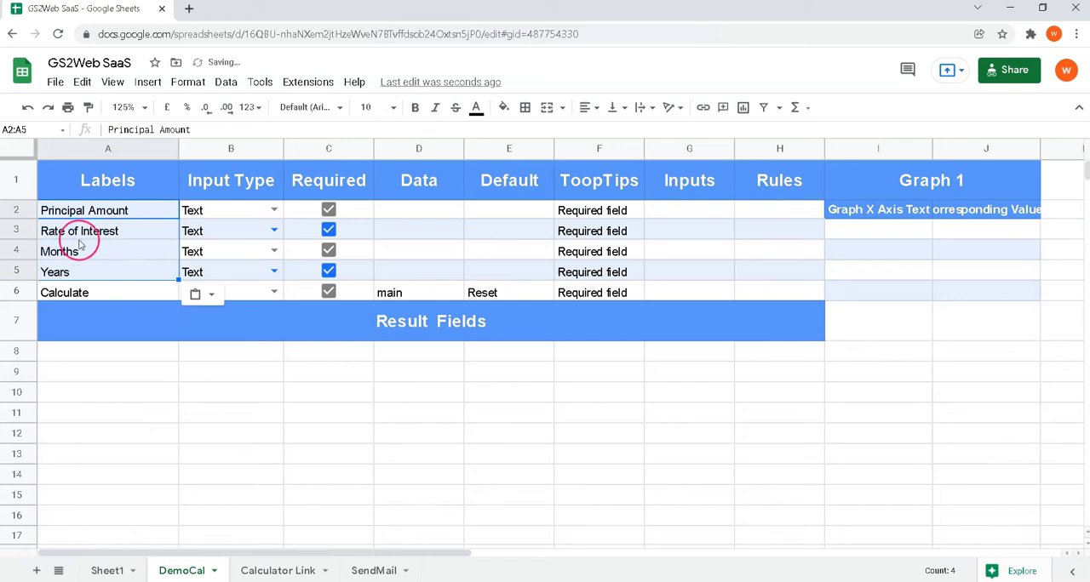
{"action": "left_click", "coordinate": [77, 260]}
{"action": "left_click", "coordinate": [66, 272]}
{"action": "left_click", "coordinate": [71, 253]}
{"action": "left_click", "coordinate": [85, 230]}
{"action": "left_click", "coordinate": [90, 214]}
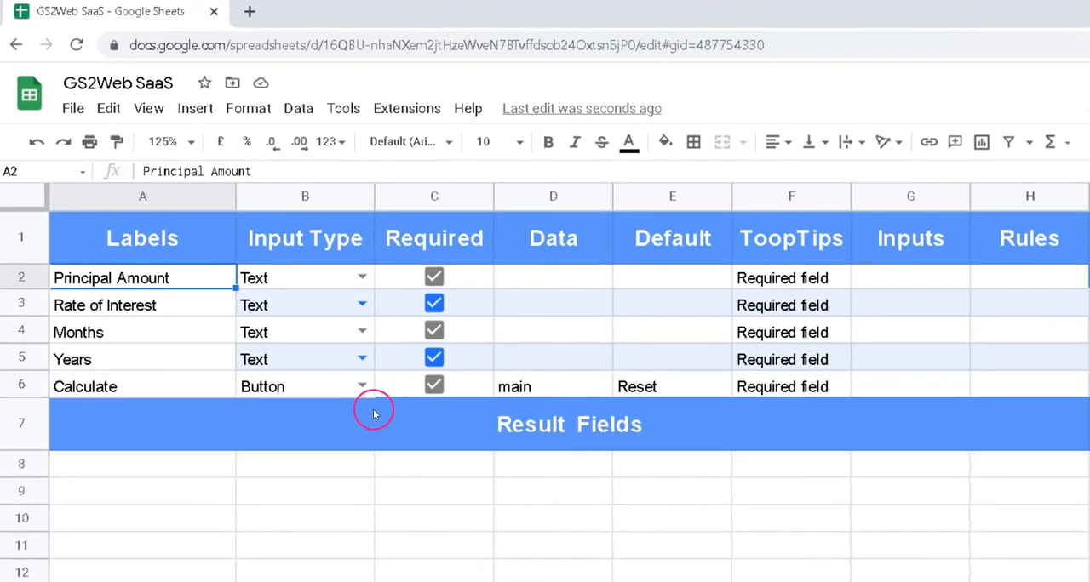
Examine the Input Type column and the input types offered for Principal Amount and Rate of Interest
{"action": "left_click", "coordinate": [319, 275]}
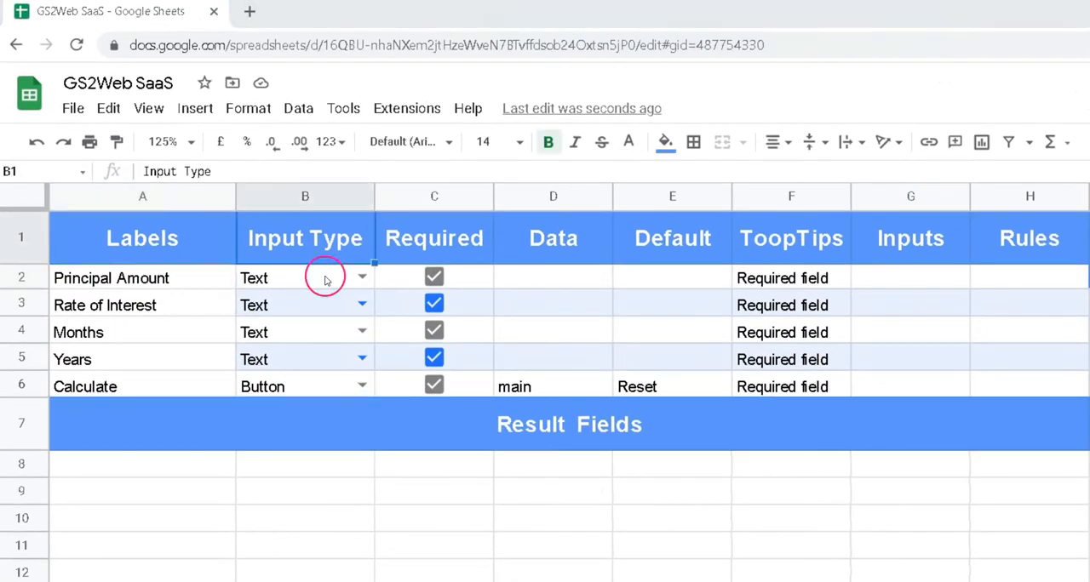
{"action": "left_click_drag", "start_coordinate": [323, 285], "coordinate": [325, 385]}
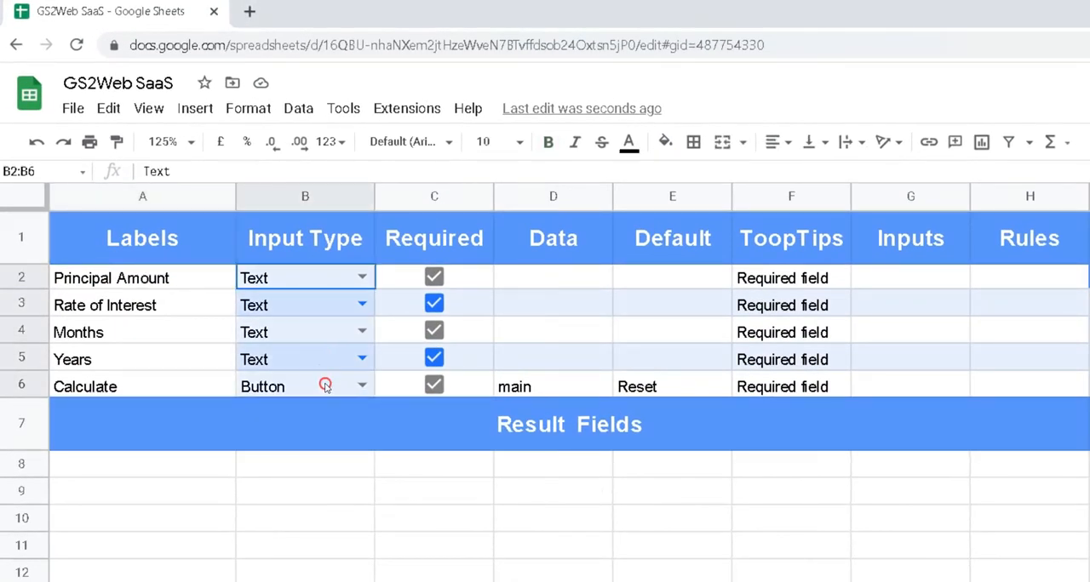
{"action": "left_click_drag", "start_coordinate": [329, 251], "coordinate": [332, 406]}
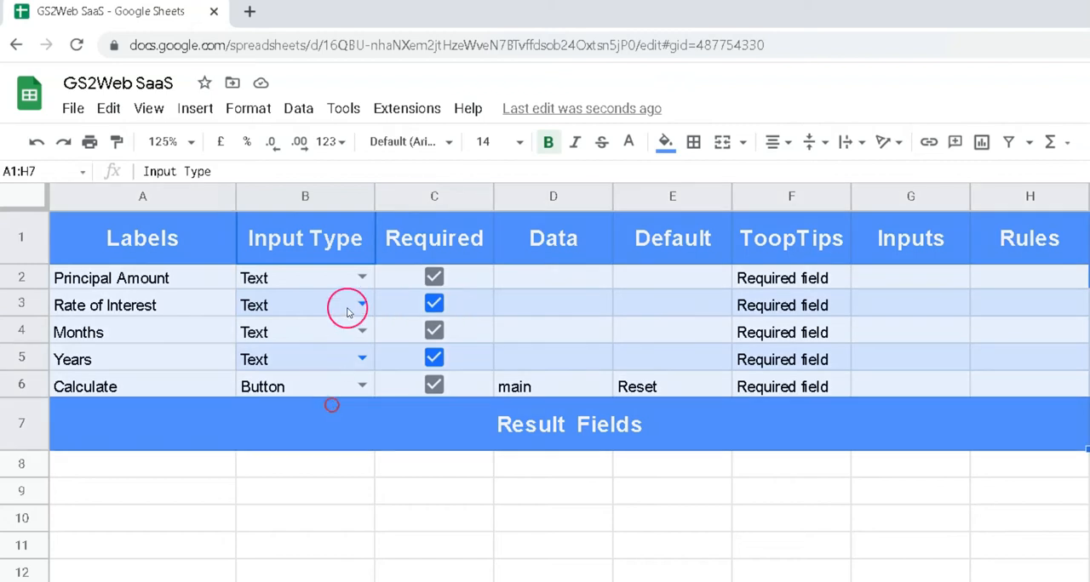
{"action": "left_click", "coordinate": [360, 278]}
{"action": "left_click", "coordinate": [362, 277]}
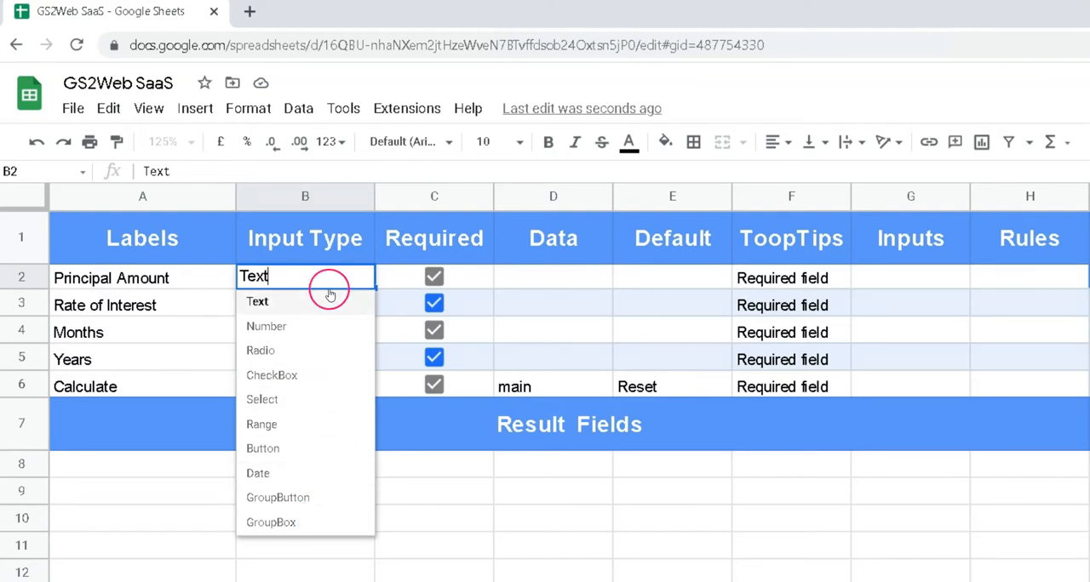
{"action": "left_click", "coordinate": [360, 304]}
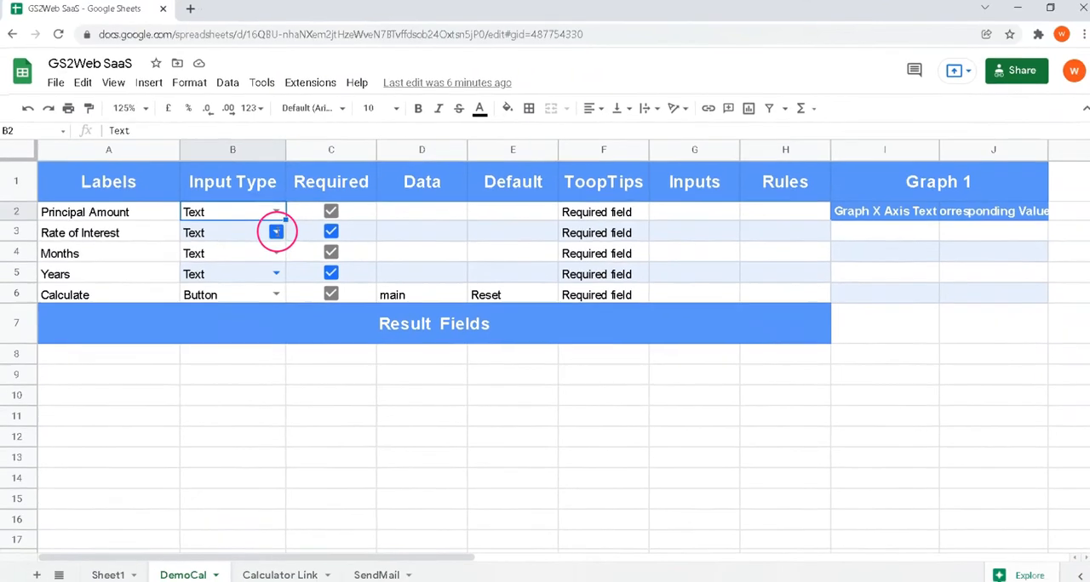
{"action": "left_click", "coordinate": [275, 232]}
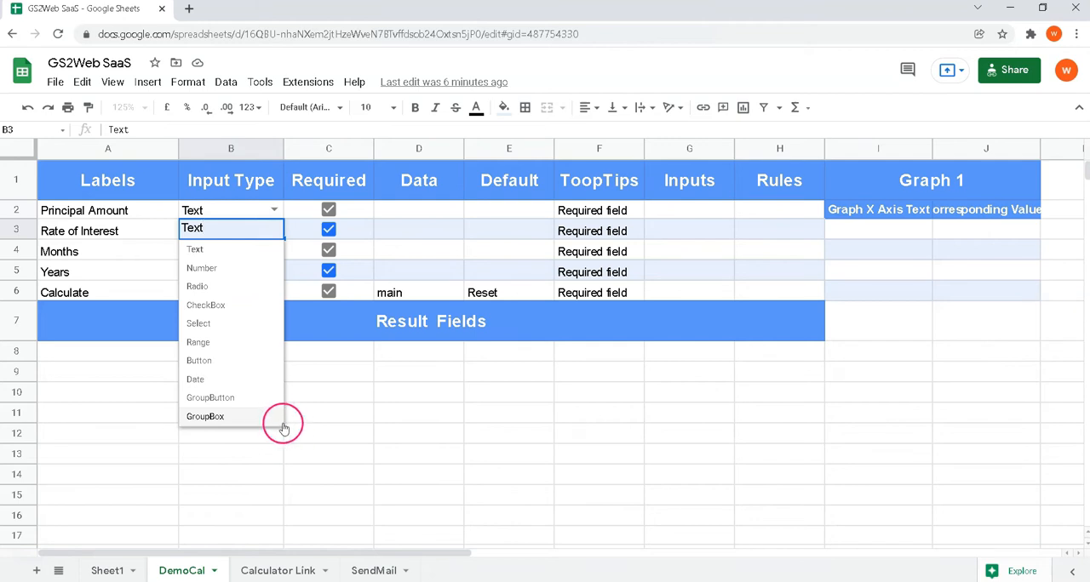
Mark only Principal Amount and Rate of Interest as required input fields, making Months and Years optional
{"action": "left_click", "coordinate": [325, 187]}
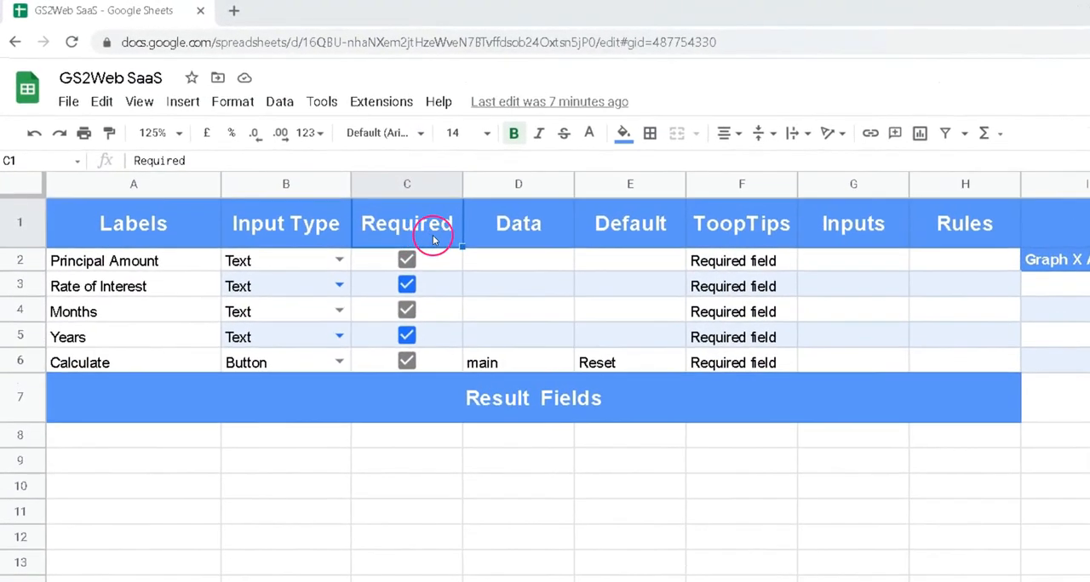
{"action": "left_click", "coordinate": [409, 287]}
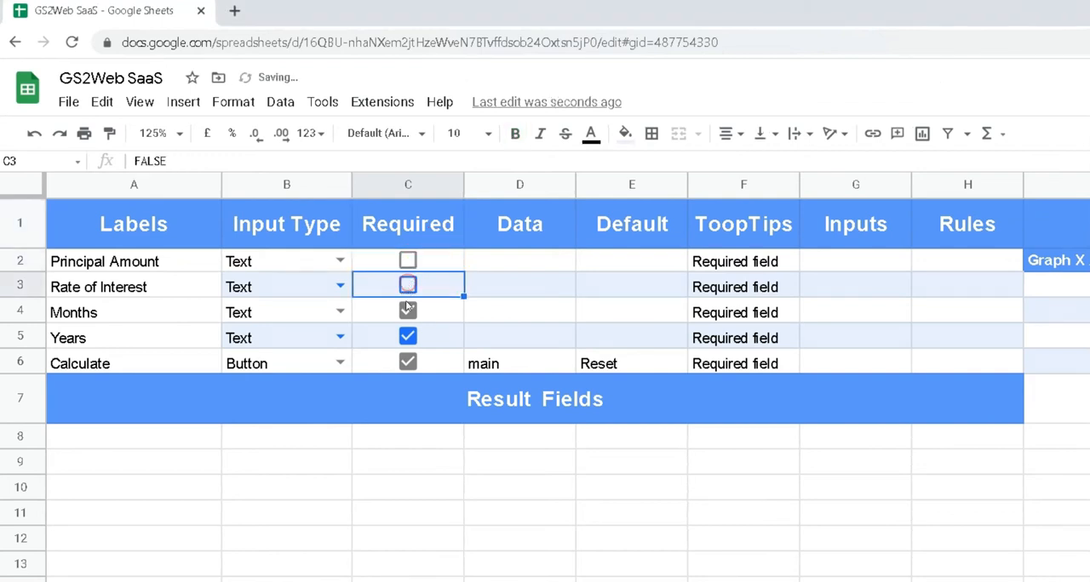
{"action": "left_click", "coordinate": [408, 312]}
{"action": "left_click", "coordinate": [408, 338]}
{"action": "left_click", "coordinate": [408, 312]}
{"action": "left_click", "coordinate": [408, 286]}
{"action": "left_click", "coordinate": [407, 261]}
{"action": "left_click", "coordinate": [408, 319]}
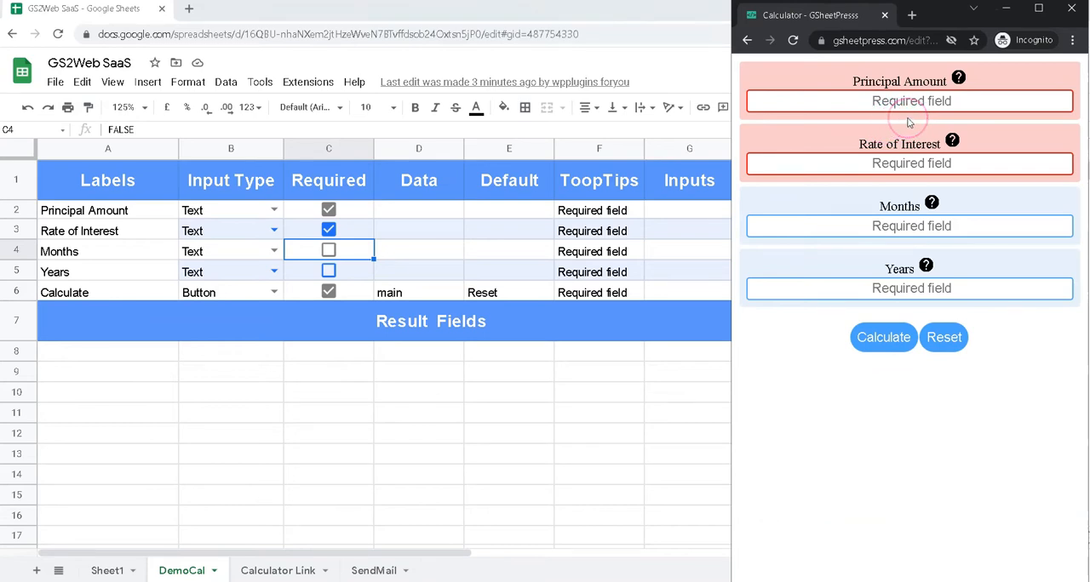
{"action": "left_click", "coordinate": [438, 189]}
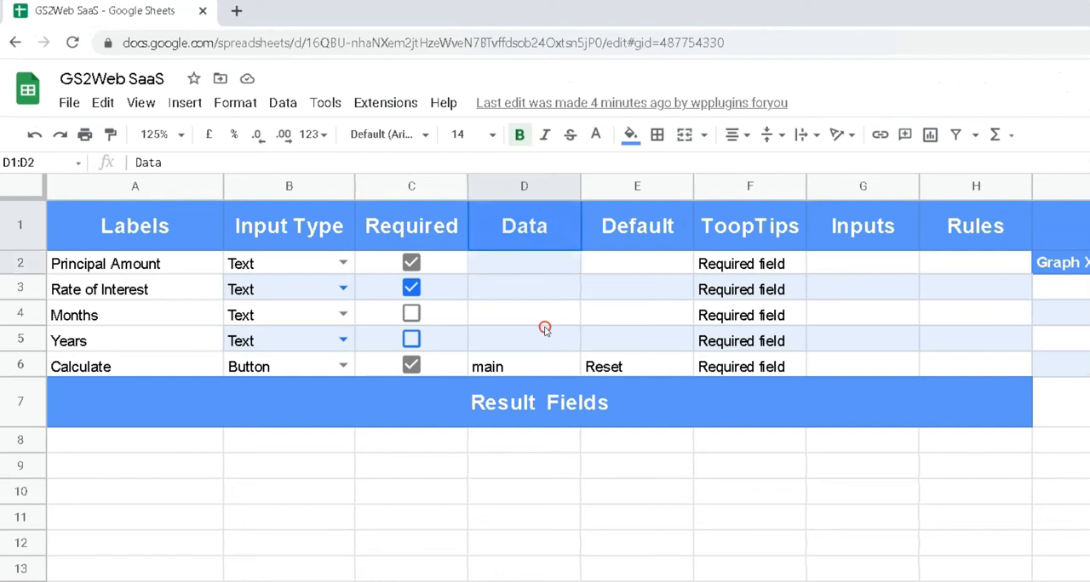
{"action": "left_click_drag", "start_coordinate": [548, 316], "coordinate": [539, 359]}
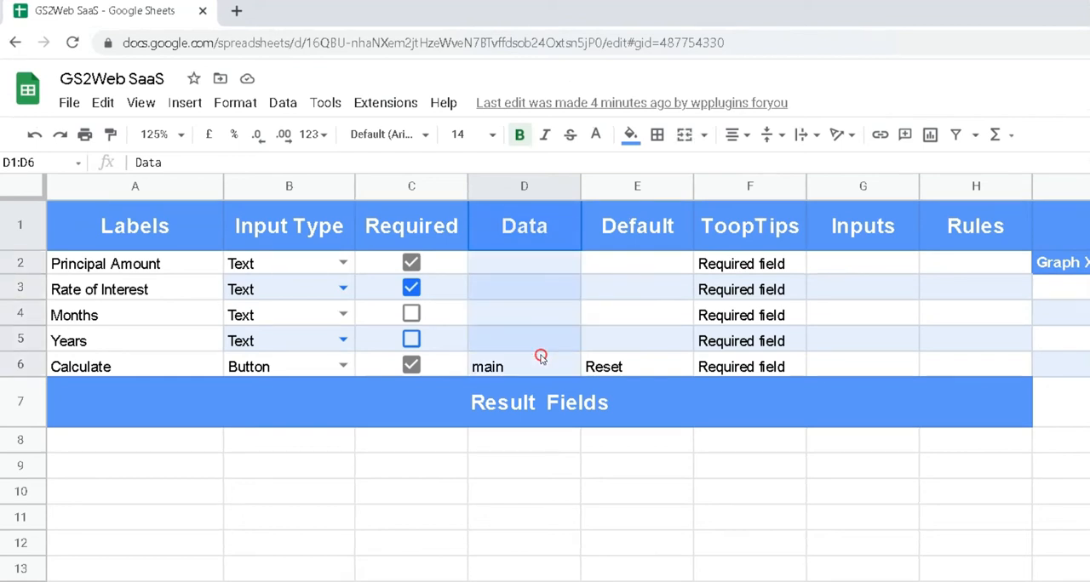
{"action": "left_click", "coordinate": [547, 271]}
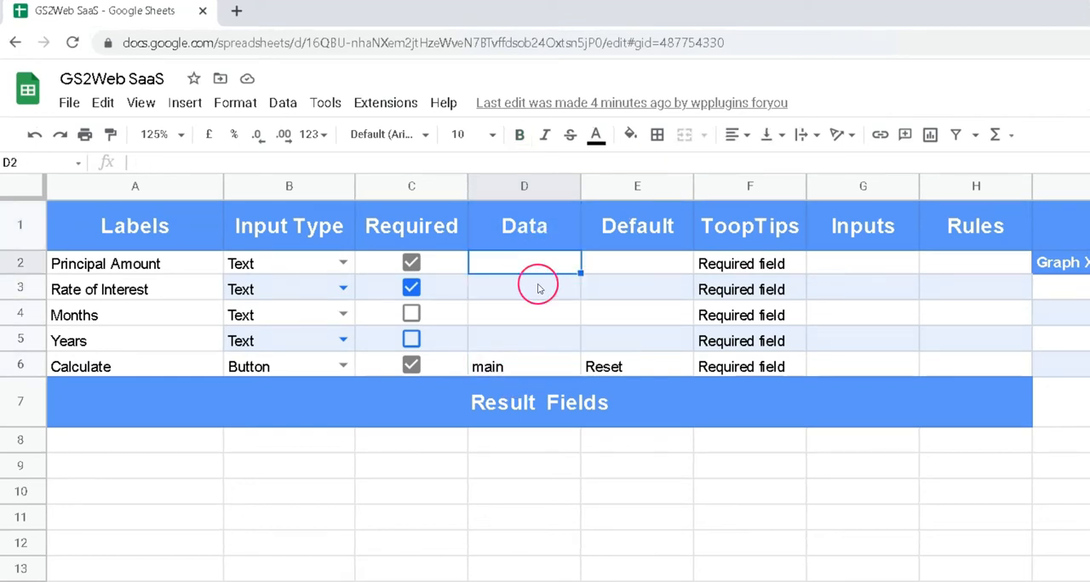
{"action": "left_click", "coordinate": [530, 290]}
{"action": "left_click", "coordinate": [506, 322]}
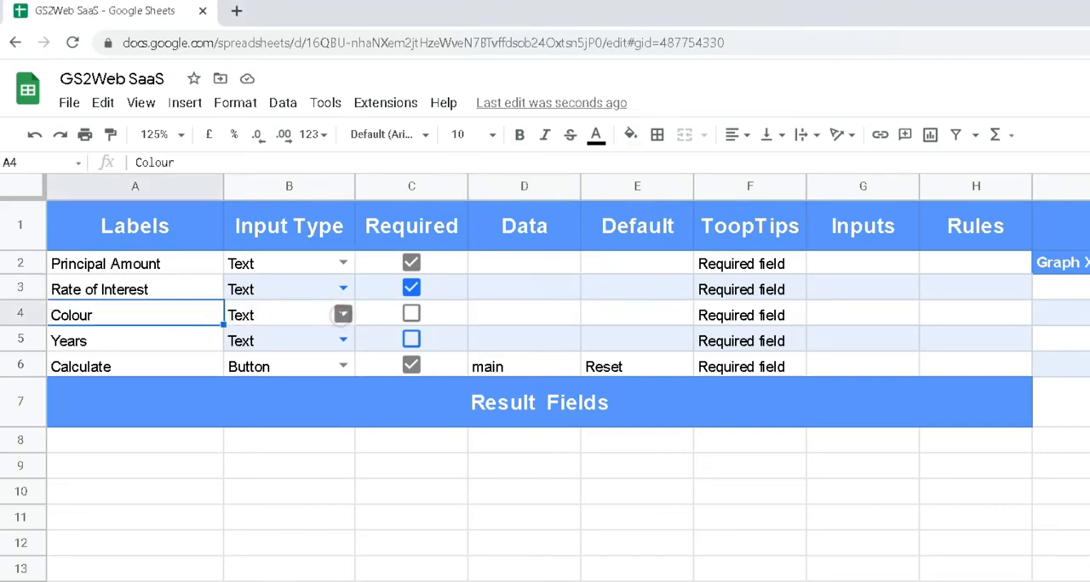
Set the Colour field's input type to GroupButton and enter Red, Green as its data
{"action": "left_click", "coordinate": [342, 315]}
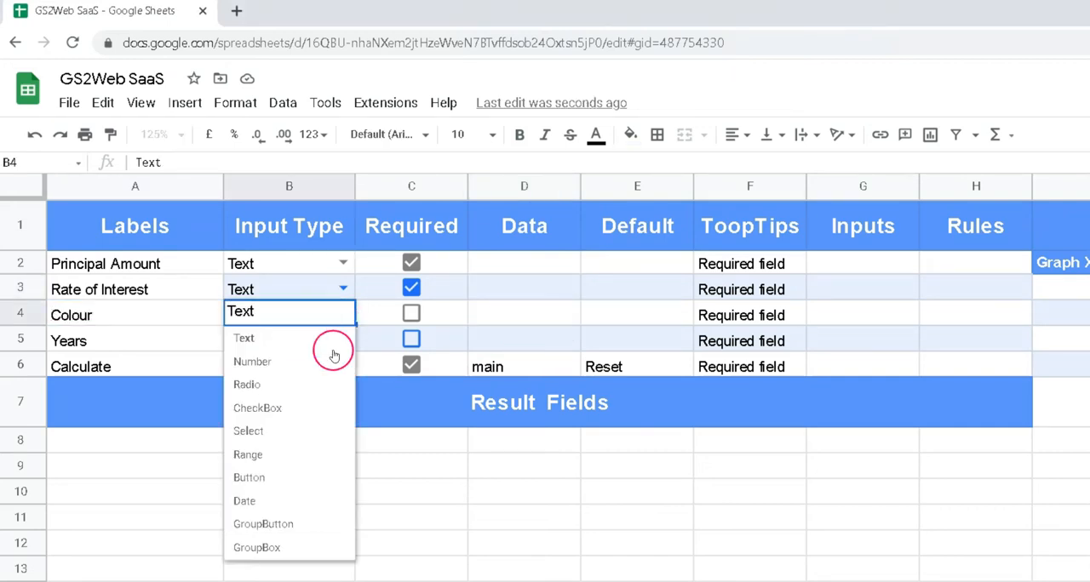
{"action": "left_click", "coordinate": [284, 523]}
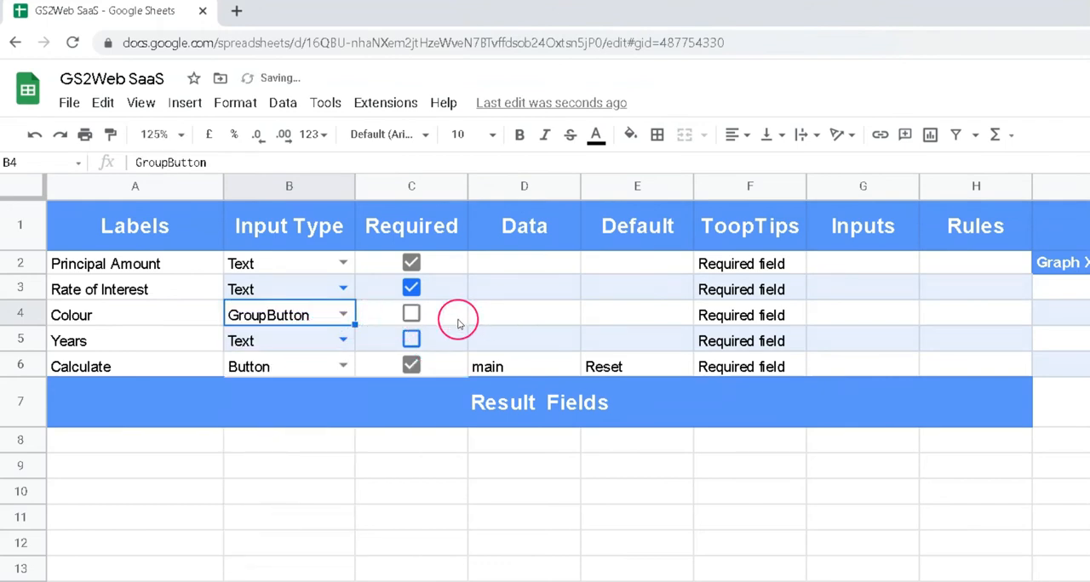
{"action": "left_click", "coordinate": [523, 314]}
{"action": "type", "text": "Red, Green"}
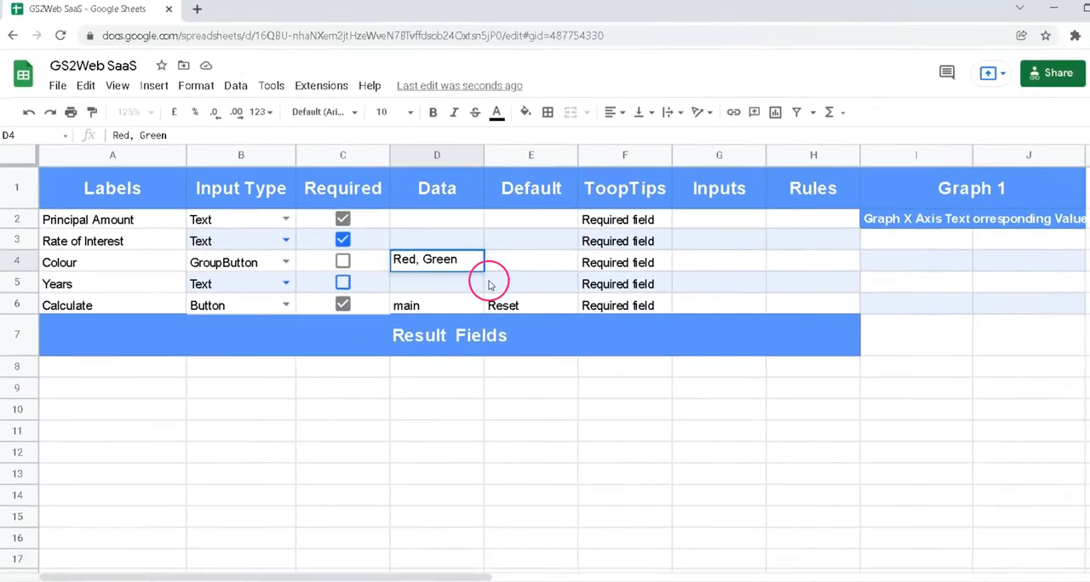
{"action": "left_click", "coordinate": [589, 338]}
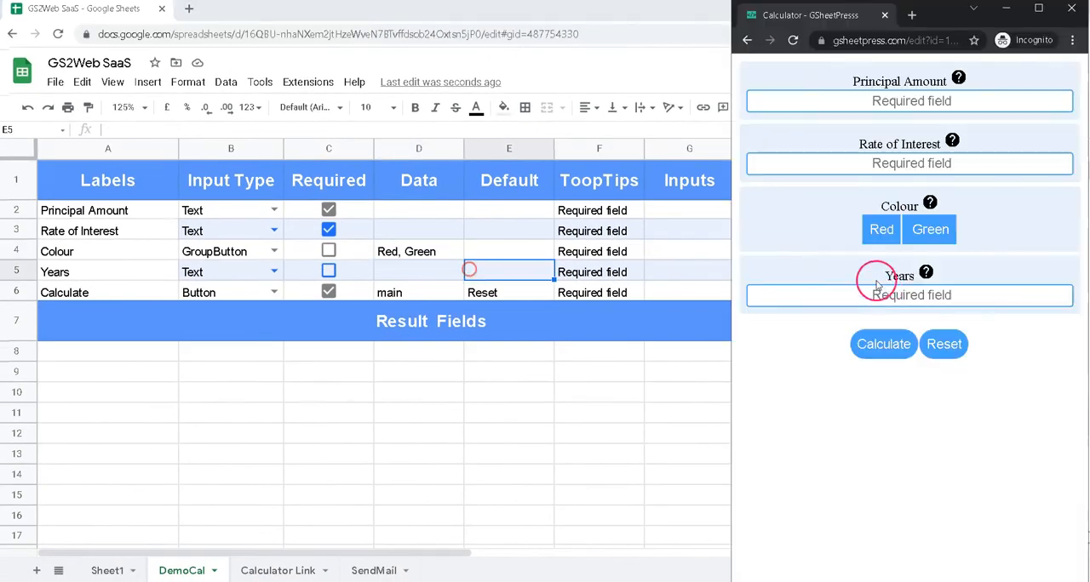
Test the Colour group by alternating between Red and Green in the web calculator preview
{"action": "left_click", "coordinate": [882, 229]}
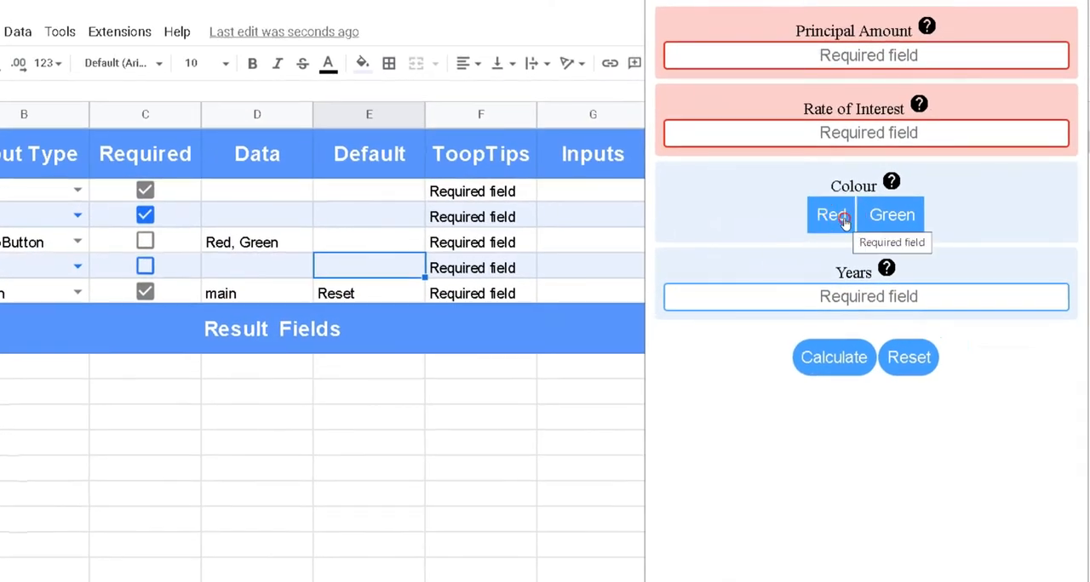
{"action": "left_click", "coordinate": [886, 218]}
{"action": "left_click", "coordinate": [843, 223]}
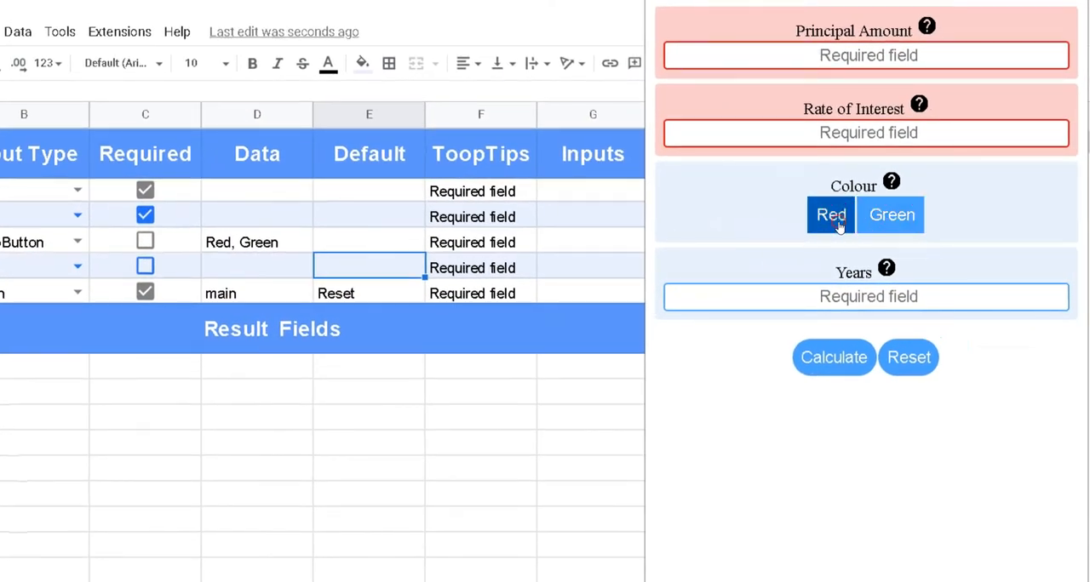
{"action": "left_click", "coordinate": [887, 220]}
{"action": "left_click", "coordinate": [851, 225]}
{"action": "left_click", "coordinate": [890, 219]}
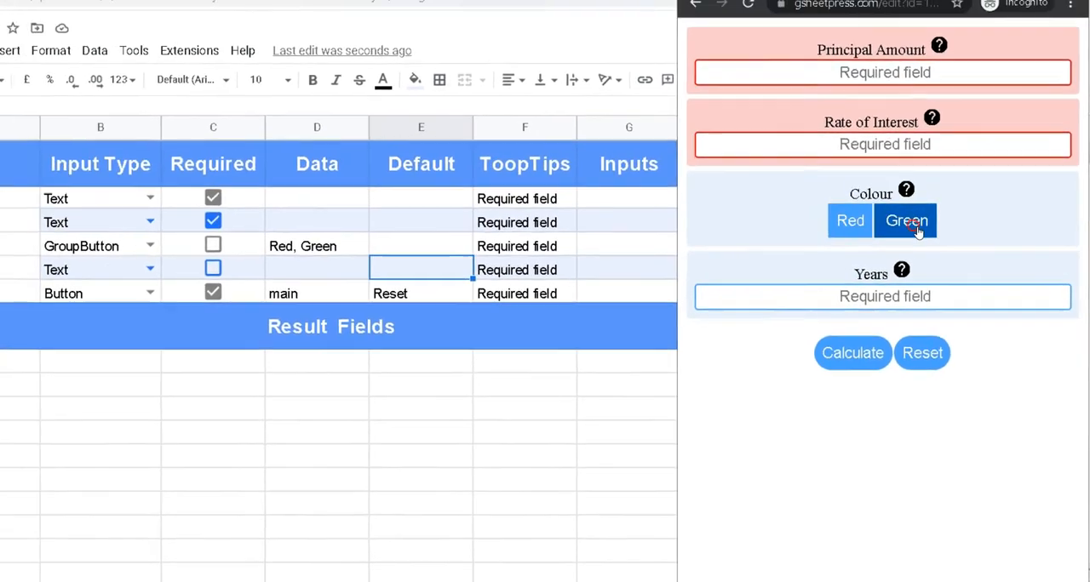
Review the Age row's Range input type and 0, 100, 1 data, and try its web slider at 100 and 66
{"action": "left_click", "coordinate": [167, 269]}
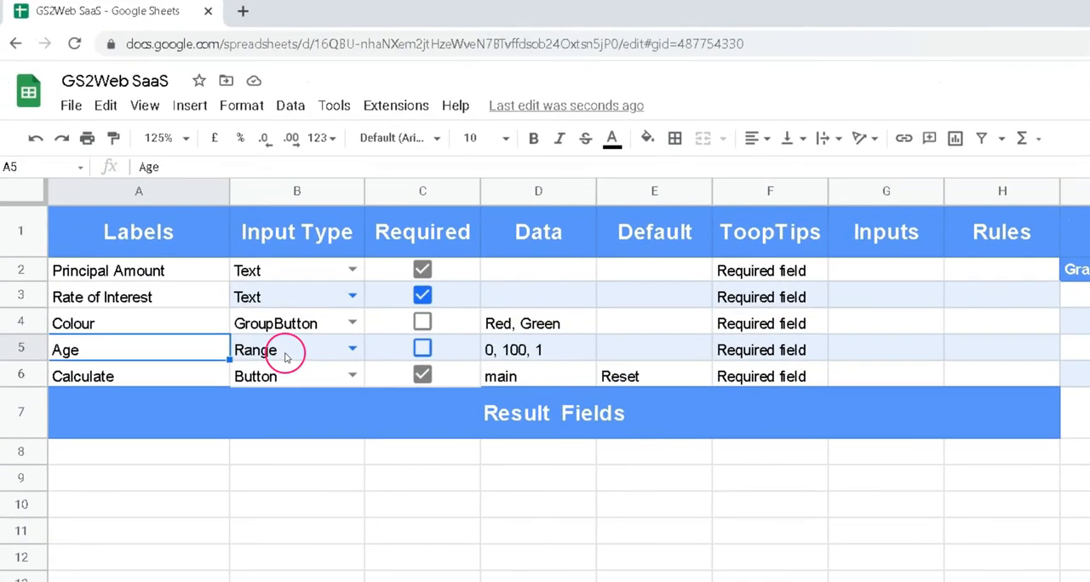
{"action": "left_click", "coordinate": [222, 275]}
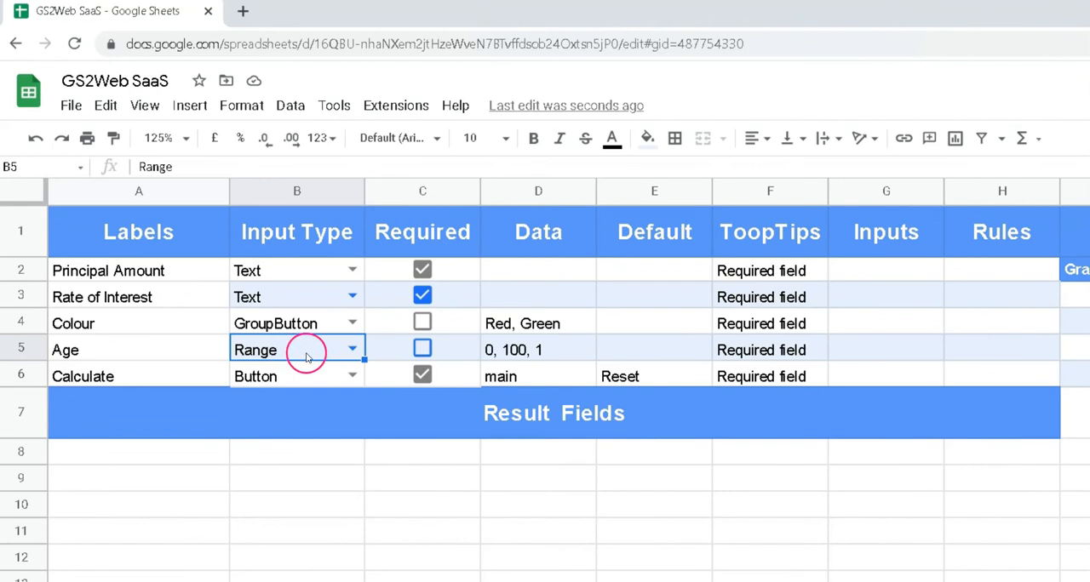
{"action": "left_click", "coordinate": [503, 353]}
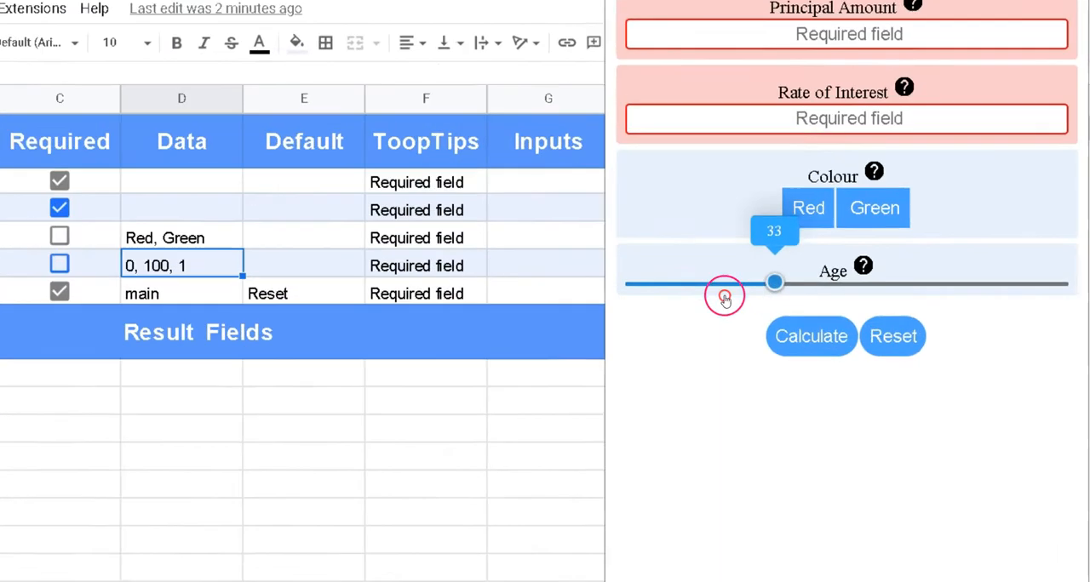
{"action": "left_click_drag", "start_coordinate": [724, 297], "coordinate": [1080, 275]}
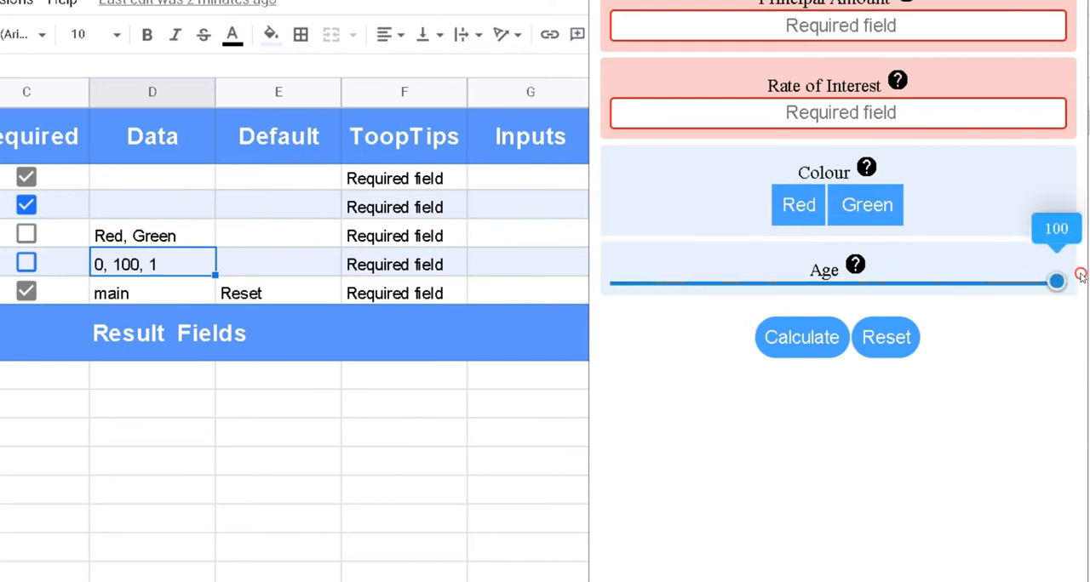
{"action": "left_click", "coordinate": [906, 283]}
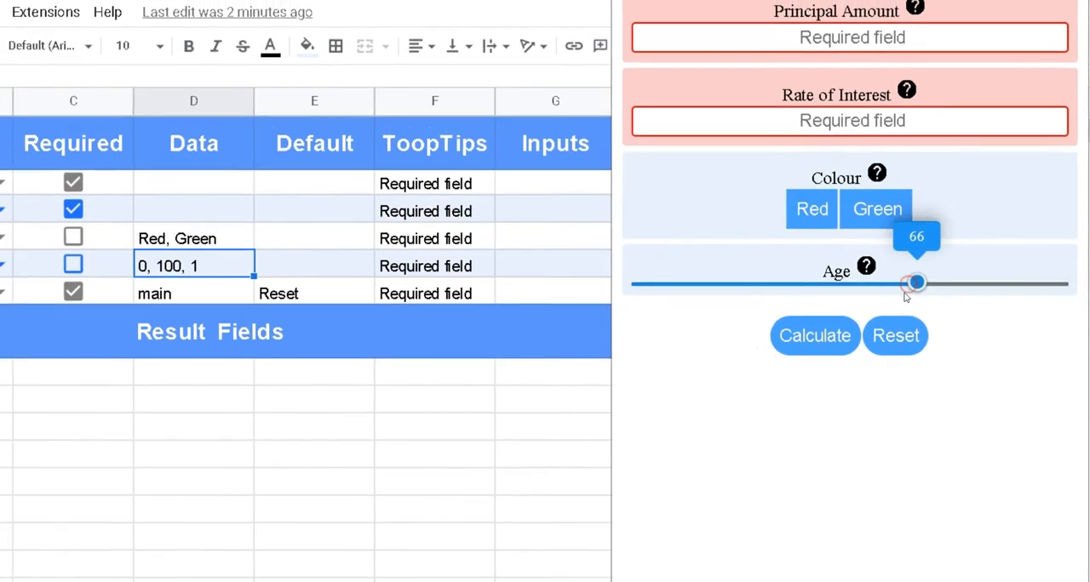
Enter 06/12/2021 as the Date field's default value in E3 and choose Date as its input type
{"action": "left_click", "coordinate": [310, 163]}
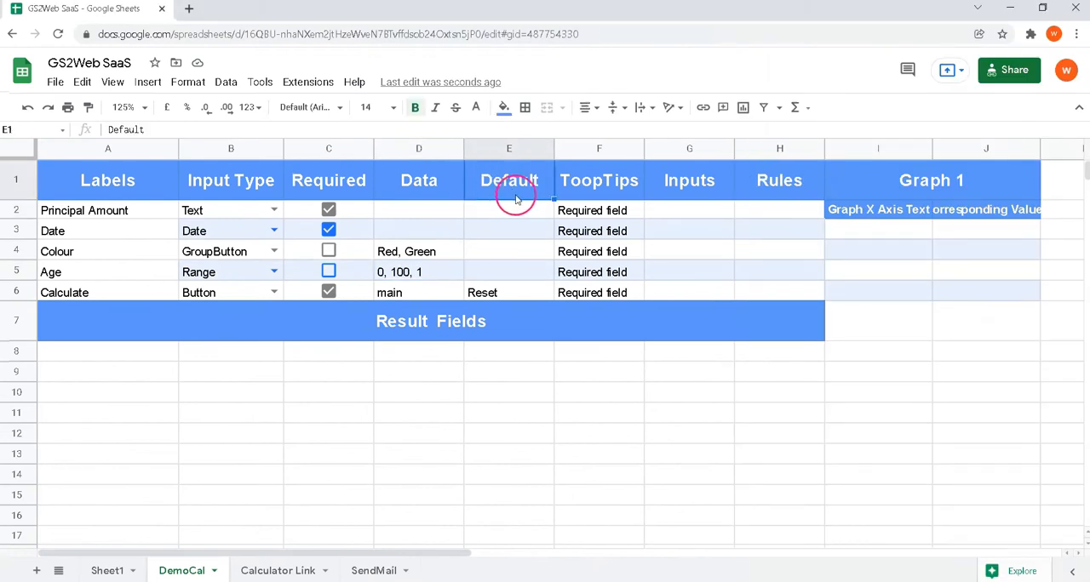
{"action": "left_click_drag", "start_coordinate": [513, 214], "coordinate": [505, 269]}
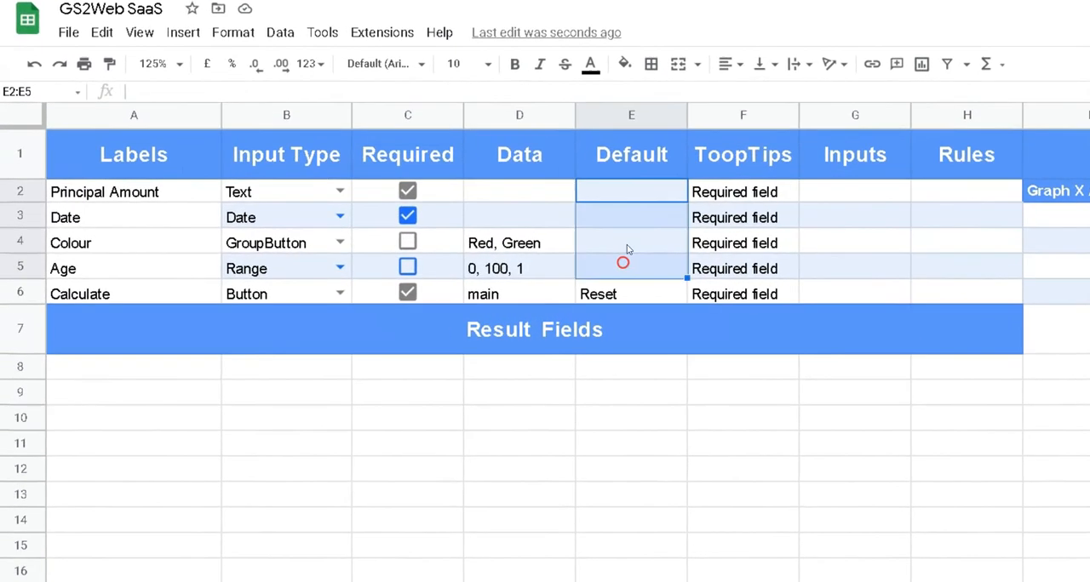
{"action": "left_click", "coordinate": [510, 233]}
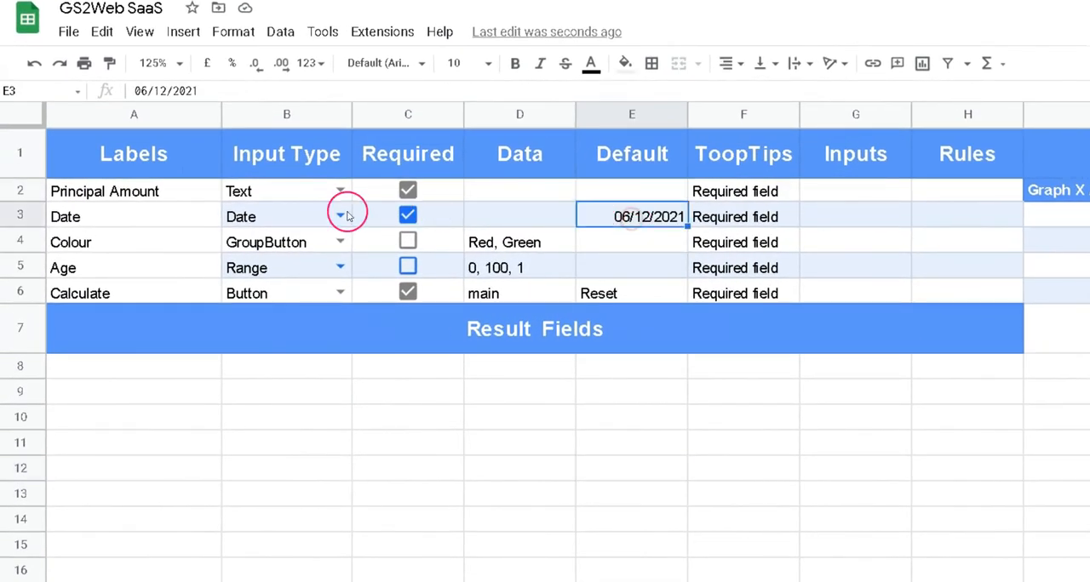
{"action": "left_click", "coordinate": [159, 215]}
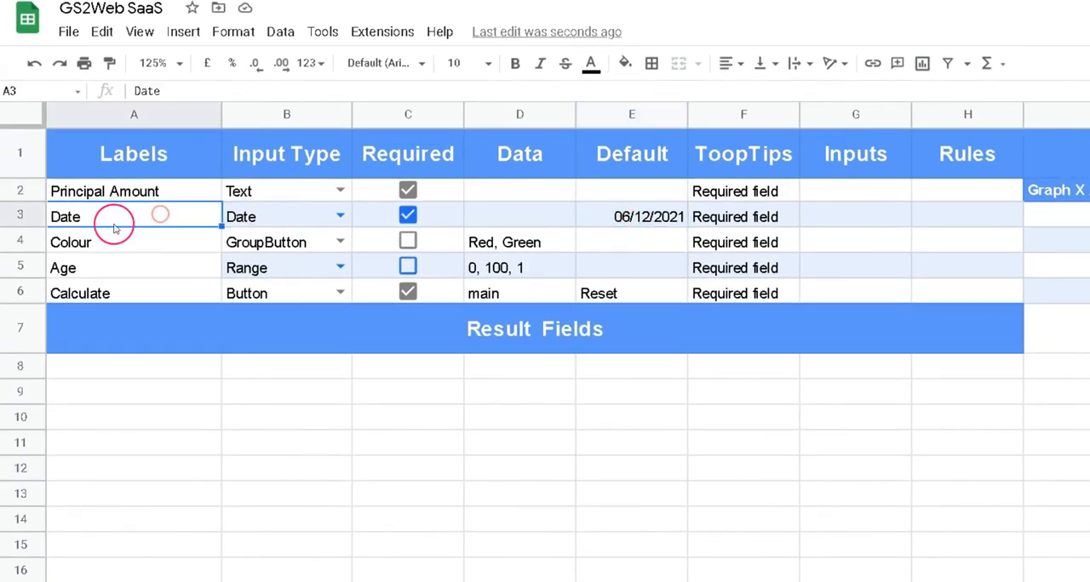
{"action": "left_click", "coordinate": [338, 217]}
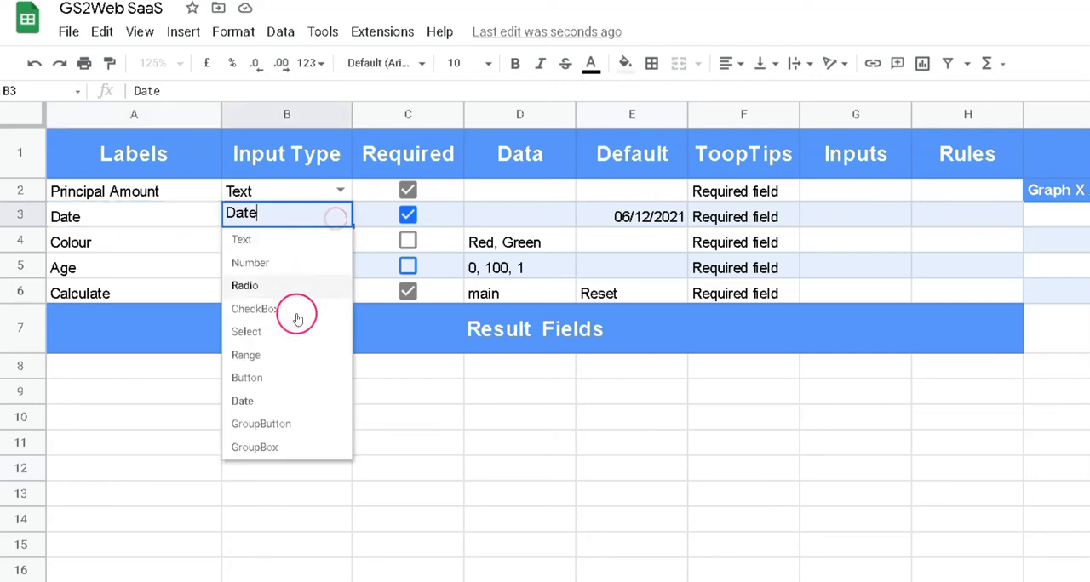
{"action": "left_click", "coordinate": [282, 401]}
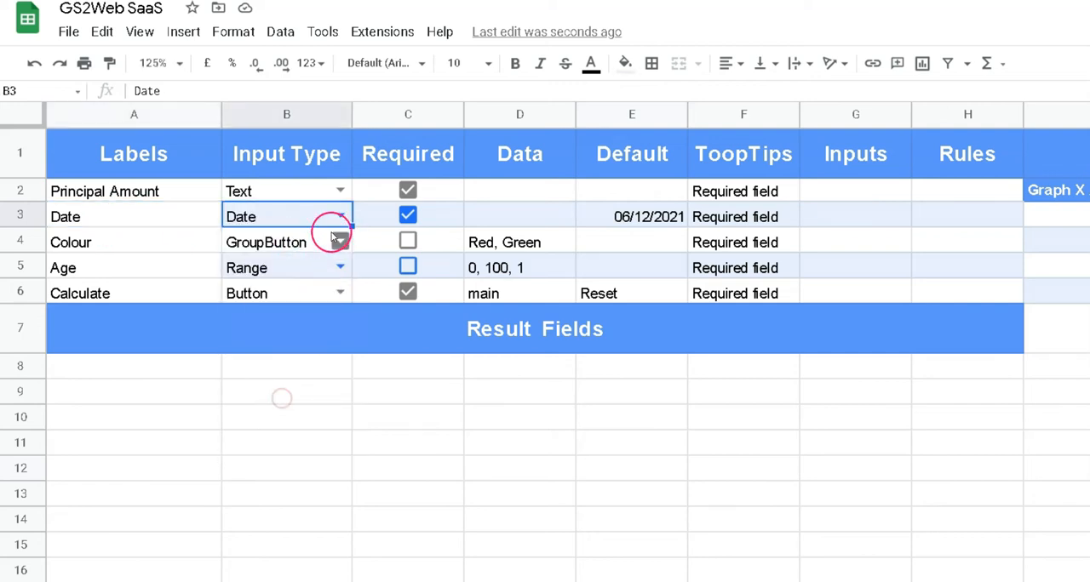
{"action": "left_click", "coordinate": [647, 216]}
{"action": "left_click", "coordinate": [685, 220]}
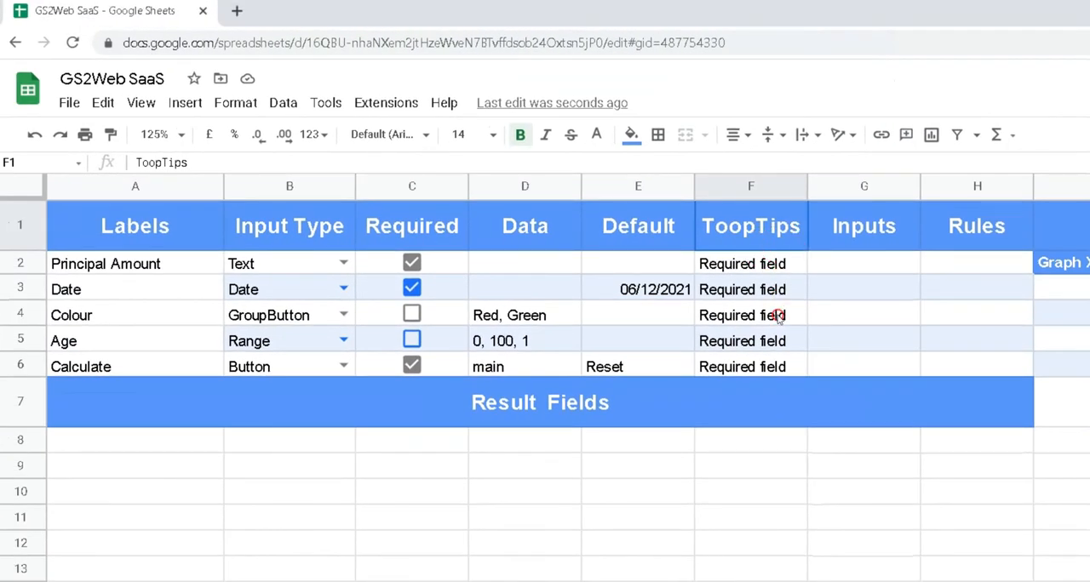
Examine the ToopTips column and the matching help tooltips of the Date, Colour and Age fields in the web calculator
{"action": "left_click_drag", "start_coordinate": [778, 311], "coordinate": [772, 362]}
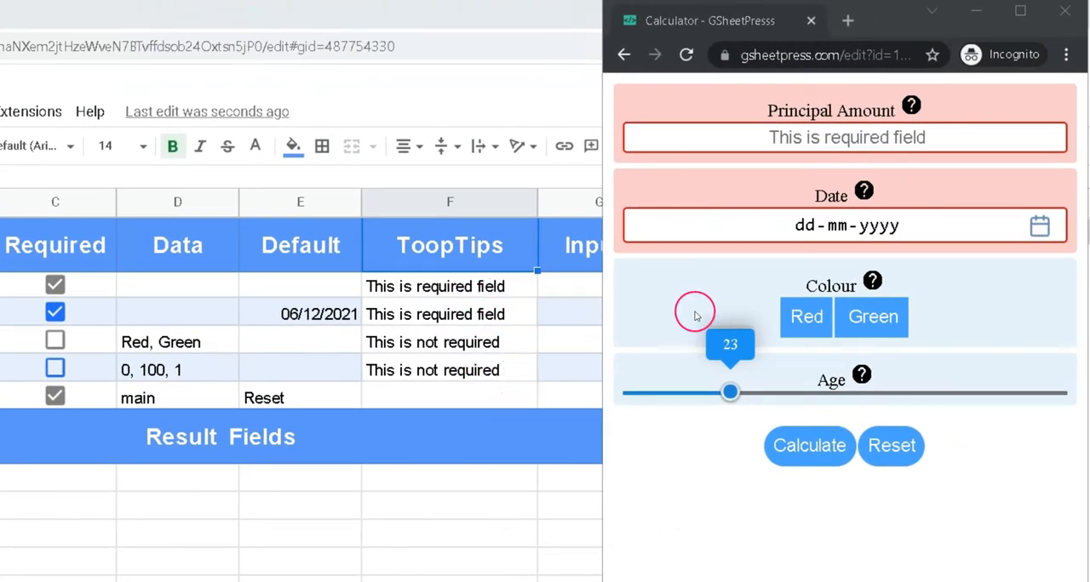
{"action": "mouse_move", "coordinate": [874, 182]}
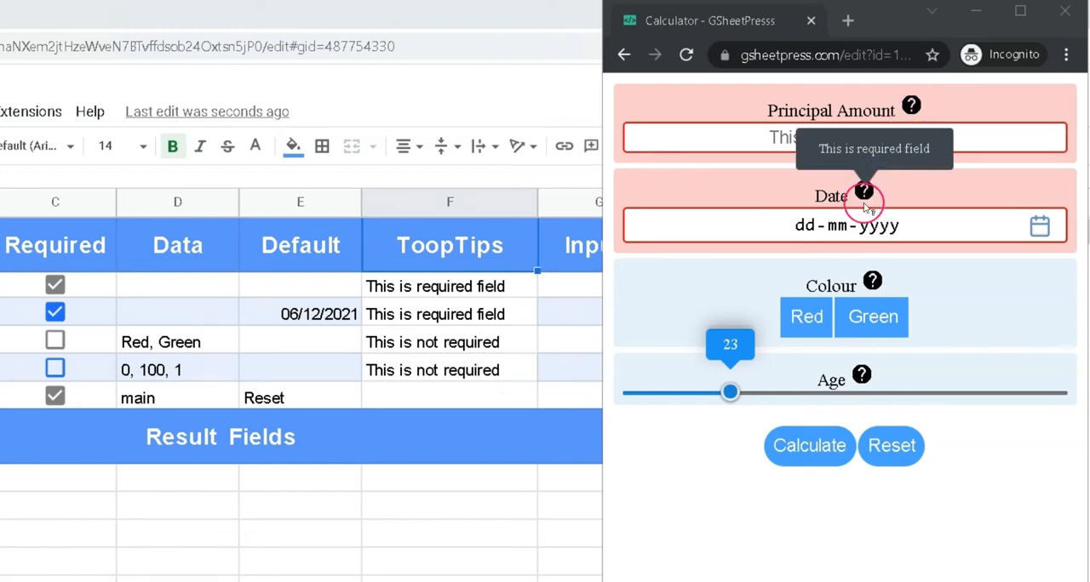
{"action": "mouse_move", "coordinate": [863, 376]}
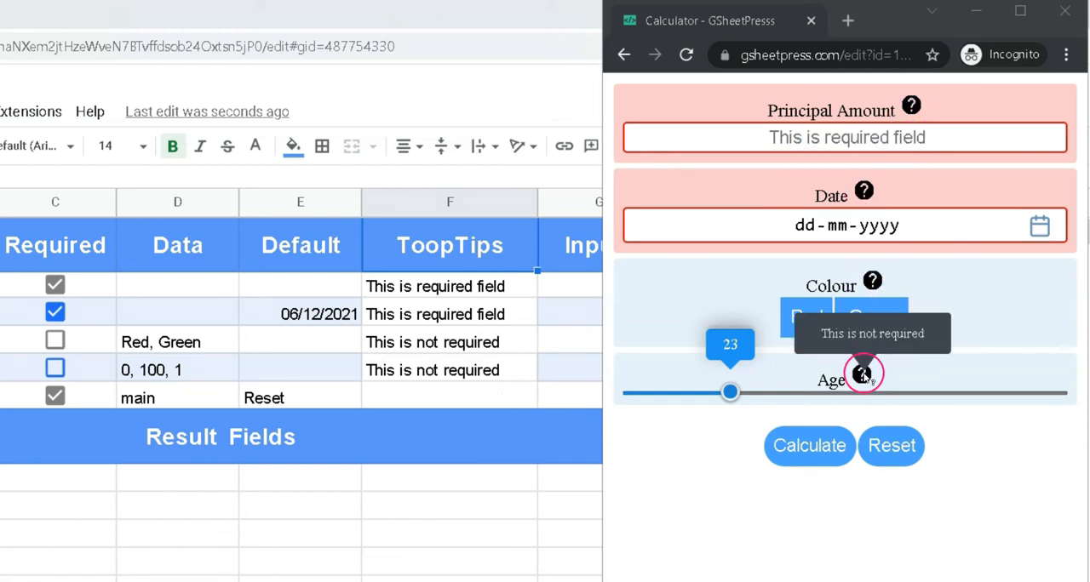
{"action": "mouse_move", "coordinate": [870, 295]}
{"action": "mouse_move", "coordinate": [871, 206]}
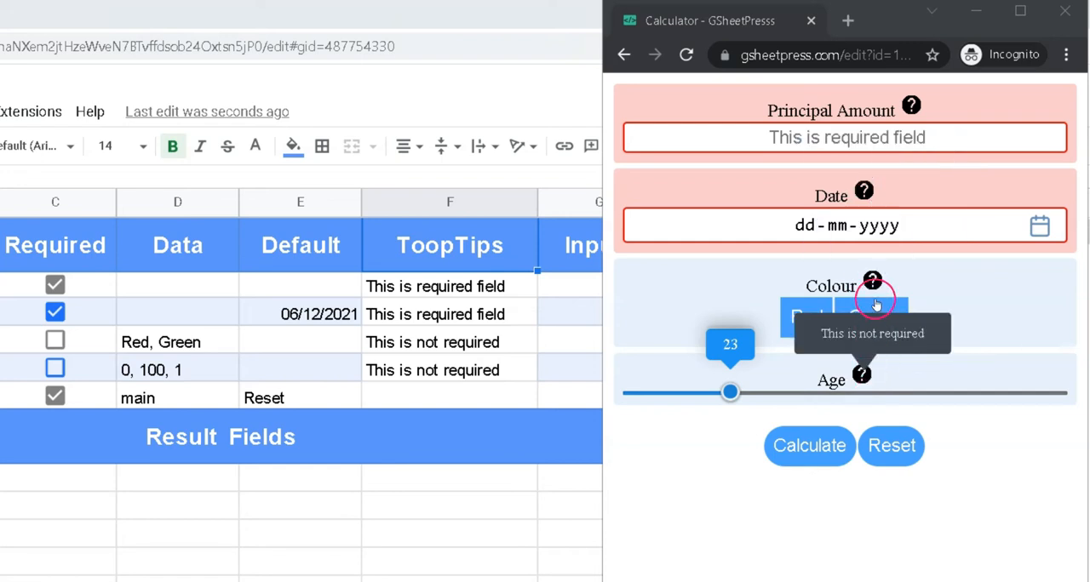
{"action": "mouse_move", "coordinate": [865, 196]}
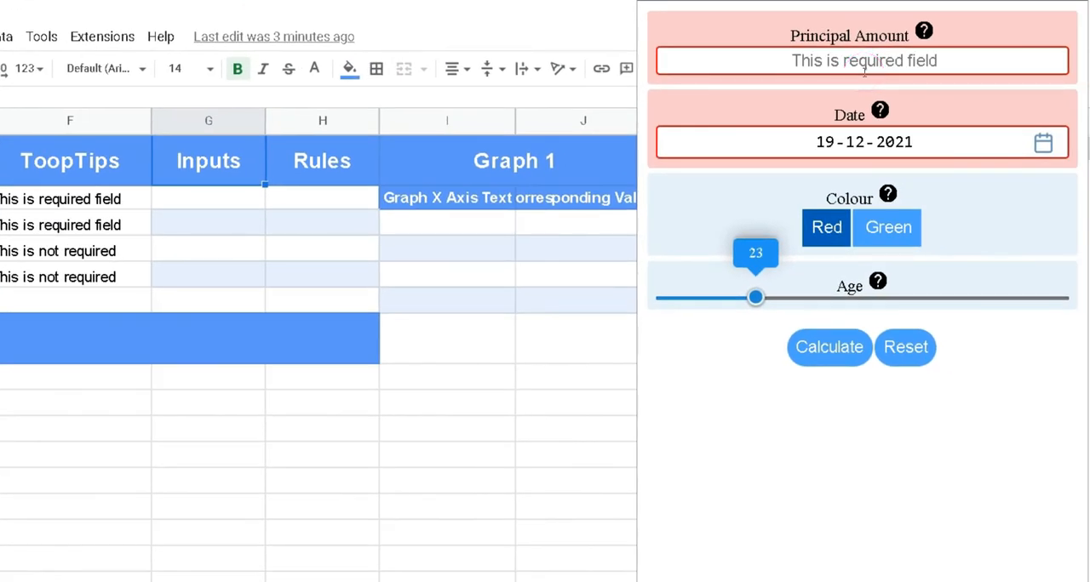
Run the web calculator with principal amount 2400000, date 24-12-2021, colour Green and age 76
{"action": "left_click", "coordinate": [880, 62]}
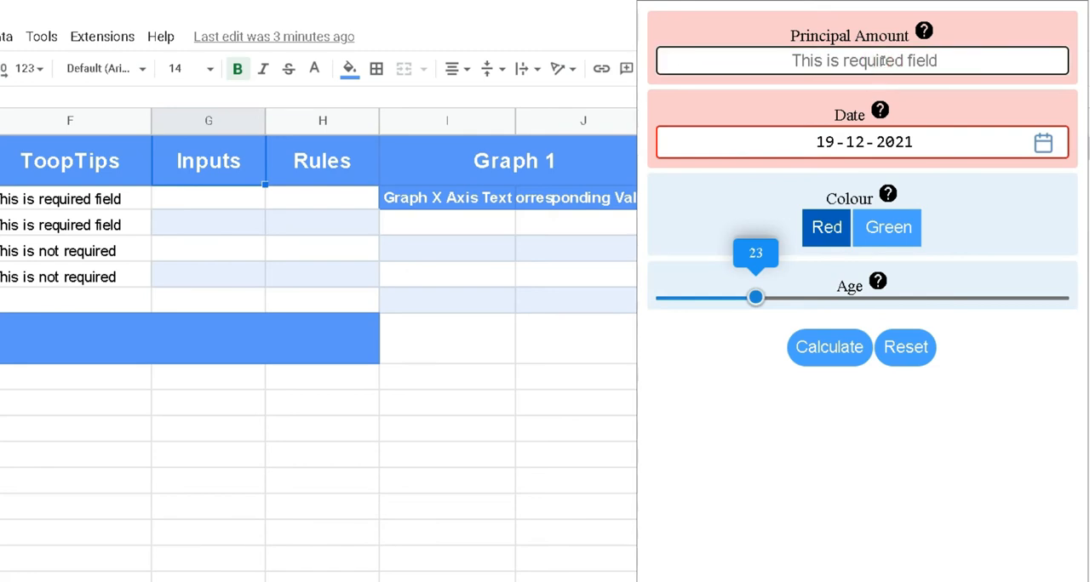
{"action": "type", "text": "240"}
{"action": "left_click", "coordinate": [883, 142]}
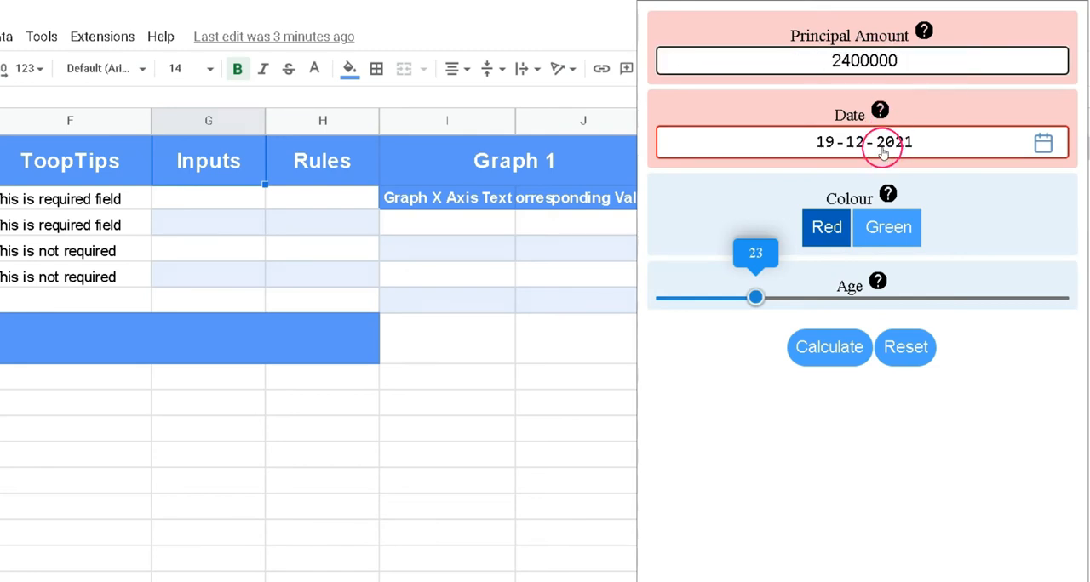
{"action": "left_click", "coordinate": [1044, 143]}
{"action": "left_click", "coordinate": [772, 307]}
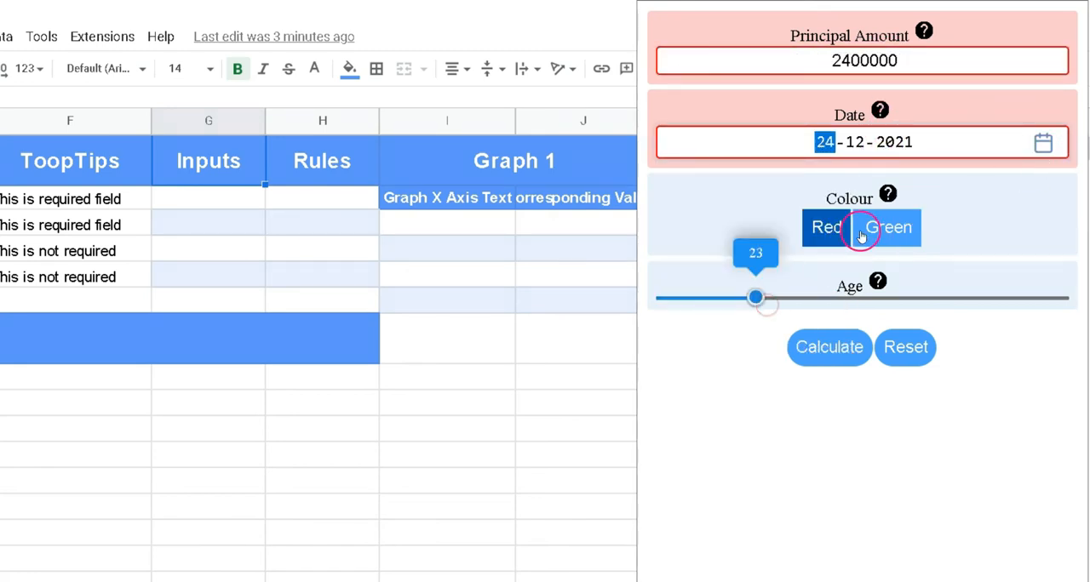
{"action": "left_click", "coordinate": [911, 236]}
{"action": "left_click_drag", "start_coordinate": [756, 297], "coordinate": [965, 298]}
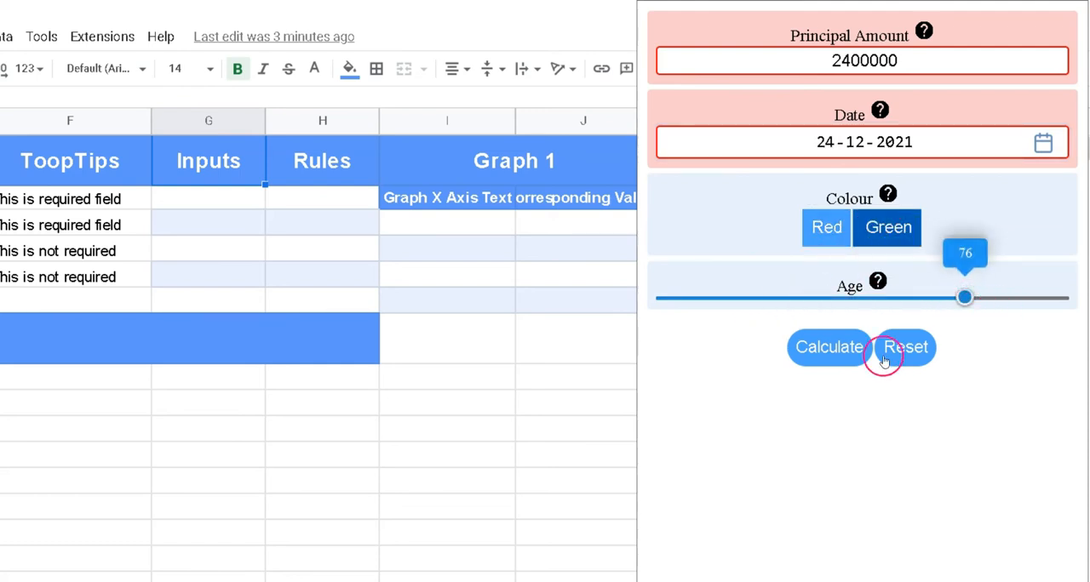
{"action": "left_click", "coordinate": [846, 355]}
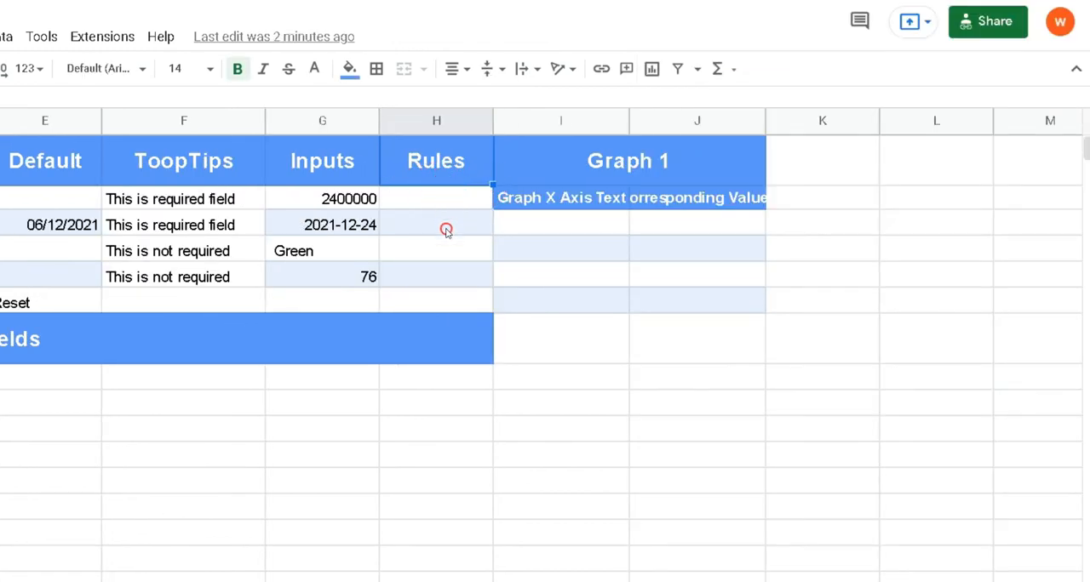
Examine the empty Rules cells and the Result Fields area, including the HTML heading in A8
{"action": "left_click_drag", "start_coordinate": [444, 203], "coordinate": [446, 291]}
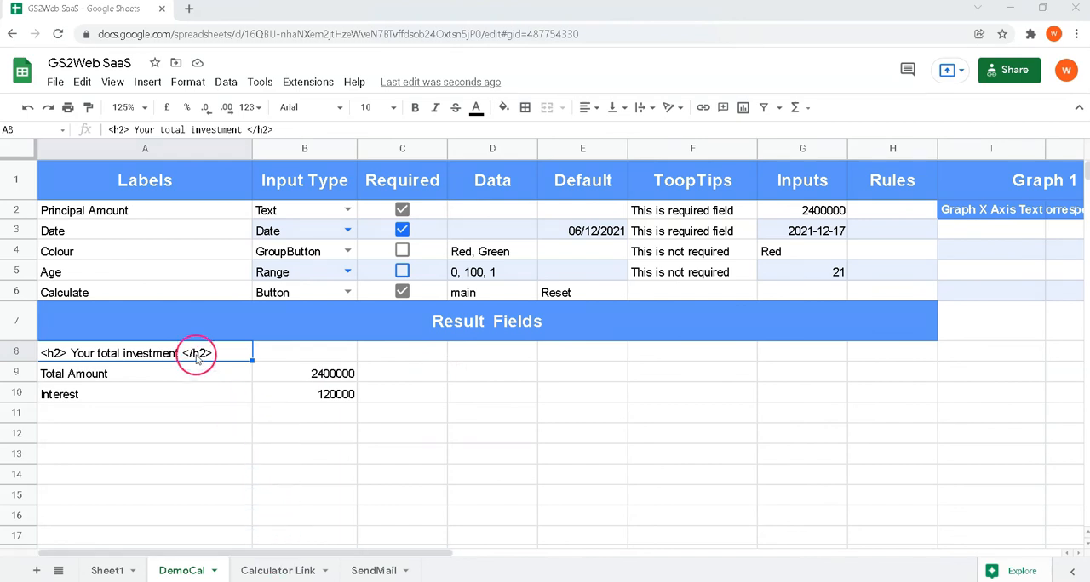
{"action": "left_click_drag", "start_coordinate": [682, 452], "coordinate": [832, 528]}
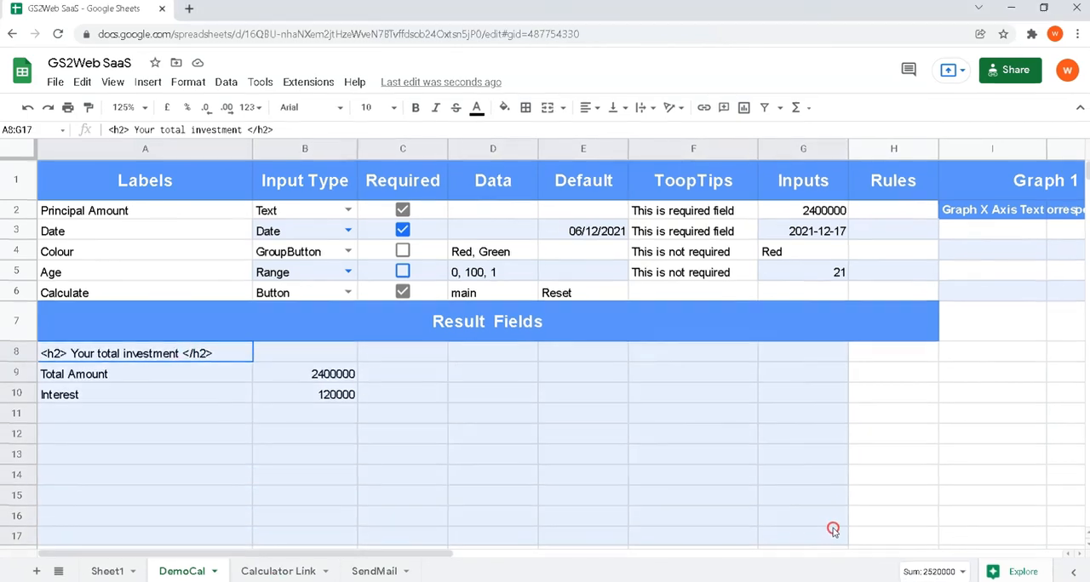
{"action": "left_click", "coordinate": [168, 357]}
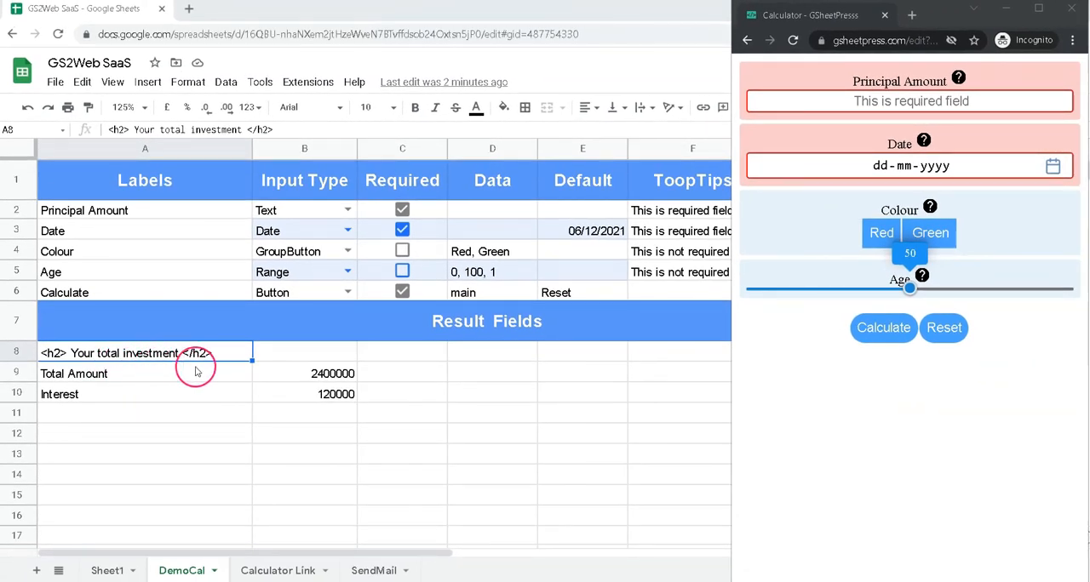
Run the web calculator with principal amount 2400000, date 15-12-2021, colour Green and age 18, and review its results
{"action": "left_click", "coordinate": [905, 102]}
{"action": "left_click", "coordinate": [911, 162]}
{"action": "left_click", "coordinate": [805, 283]}
{"action": "left_click", "coordinate": [930, 235]}
{"action": "left_click", "coordinate": [810, 289]}
{"action": "left_click", "coordinate": [871, 328]}
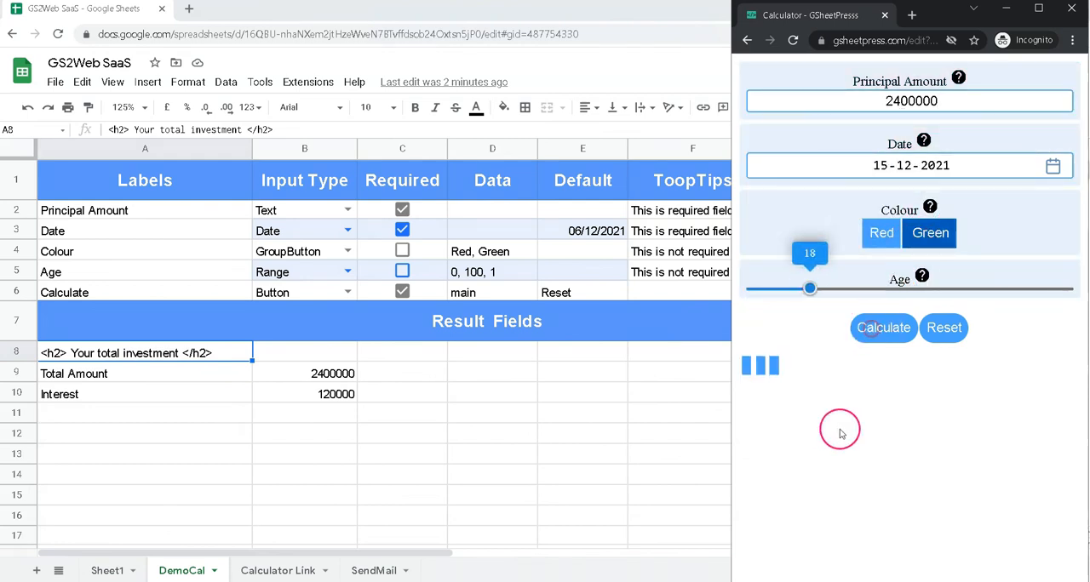
{"action": "scroll", "coordinate": [836, 432], "scroll_direction": "down", "scroll_amount": 2}
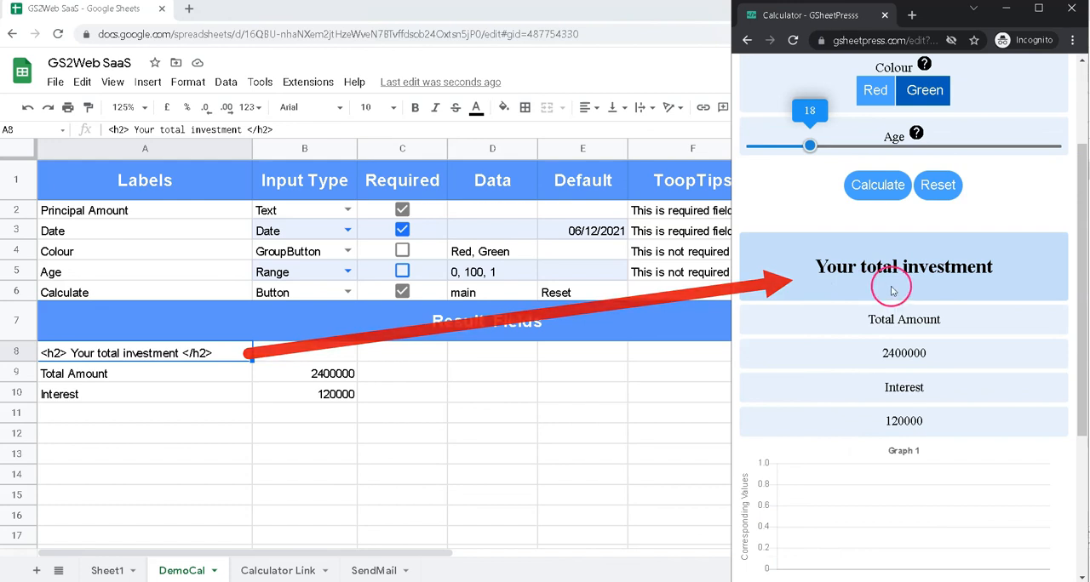
{"action": "scroll", "coordinate": [852, 358], "scroll_direction": "up", "scroll_amount": 2}
{"action": "scroll", "coordinate": [836, 396], "scroll_direction": "down", "scroll_amount": 1}
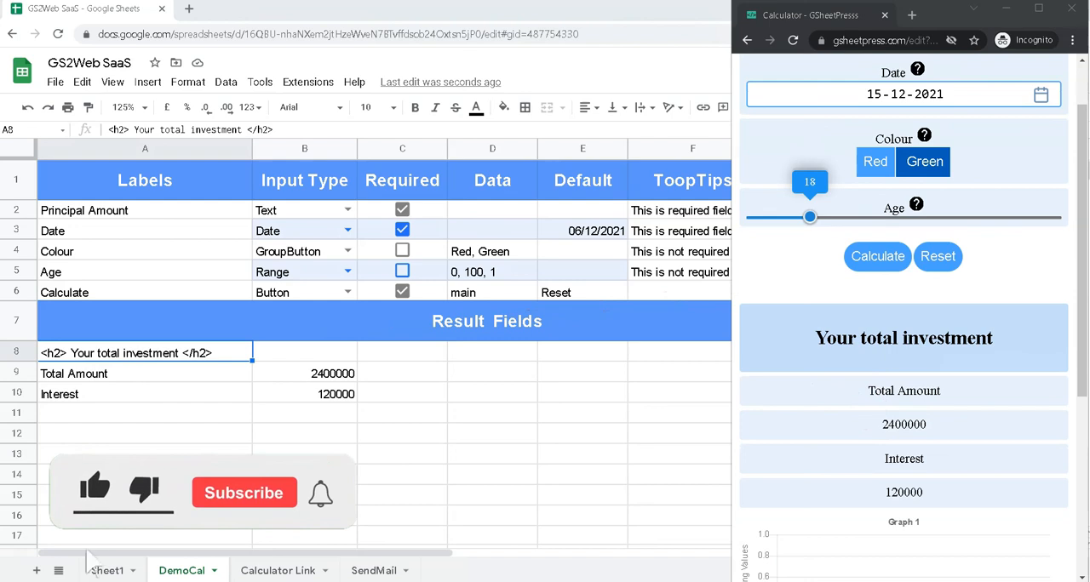
{"action": "scroll", "coordinate": [905, 324], "scroll_direction": "up", "scroll_amount": 1}
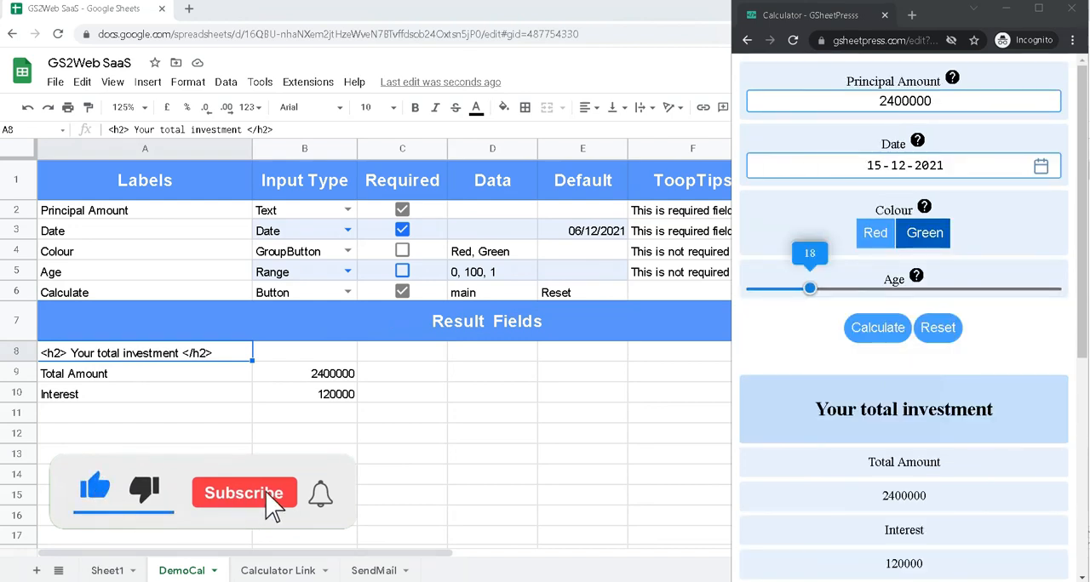